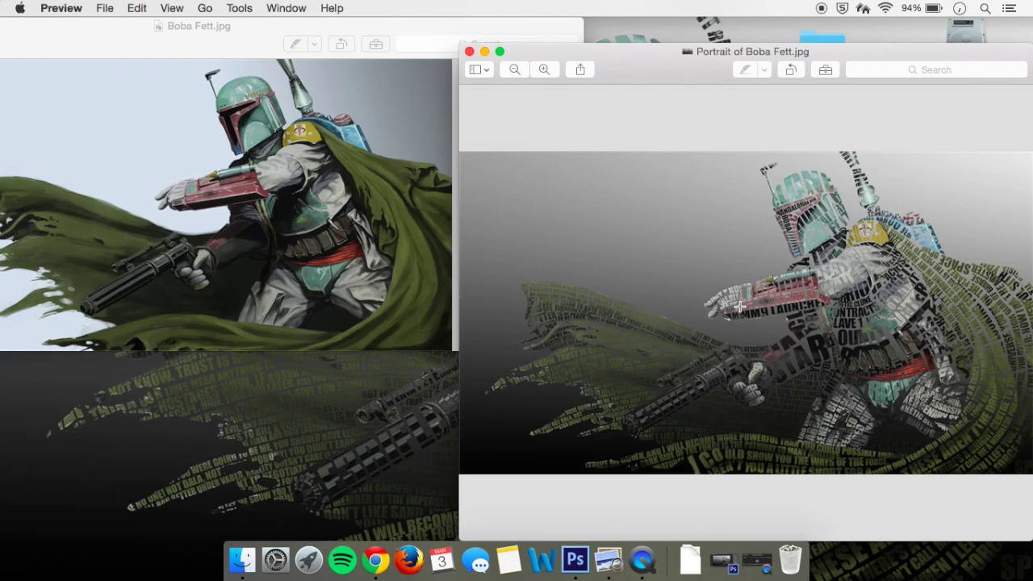
Step: Read the project review checklist on the YouTube upload page in the browser
key("ctrl+Right")
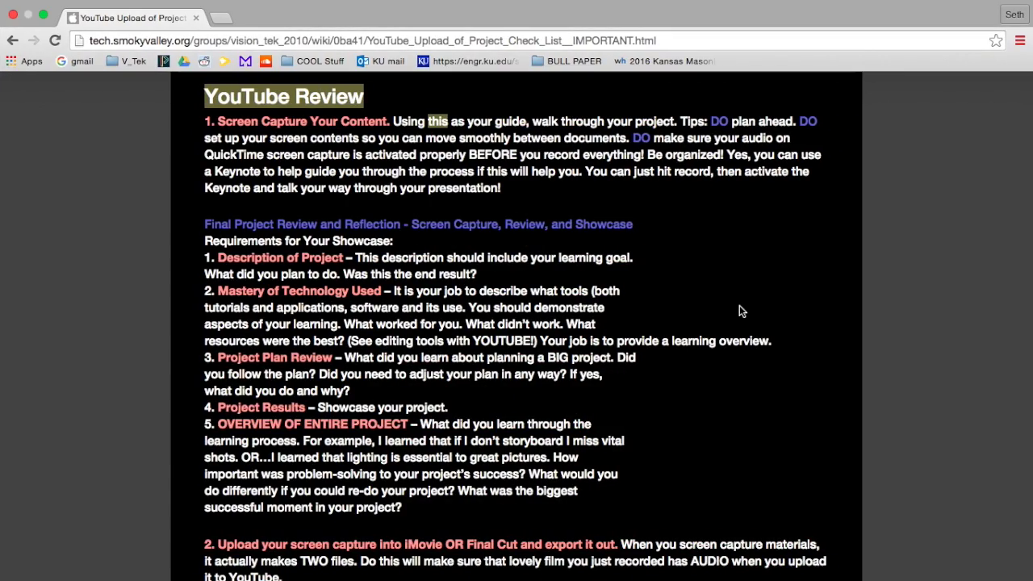
key("ctrl+Left")
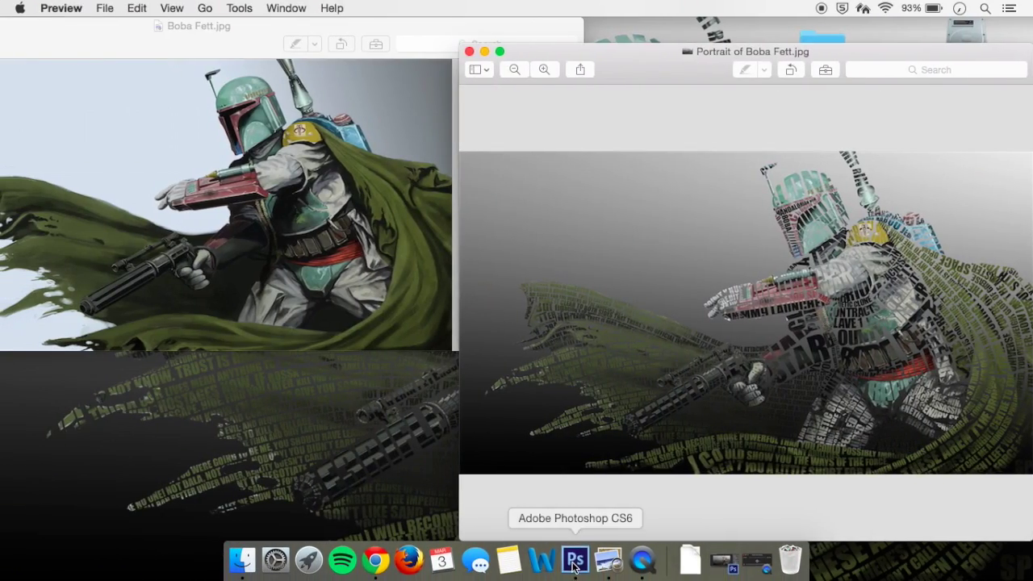
Step: Switch to Photoshop and examine the lower part of the Boba Fett text portrait at 100% zoom
left_click(575, 560)
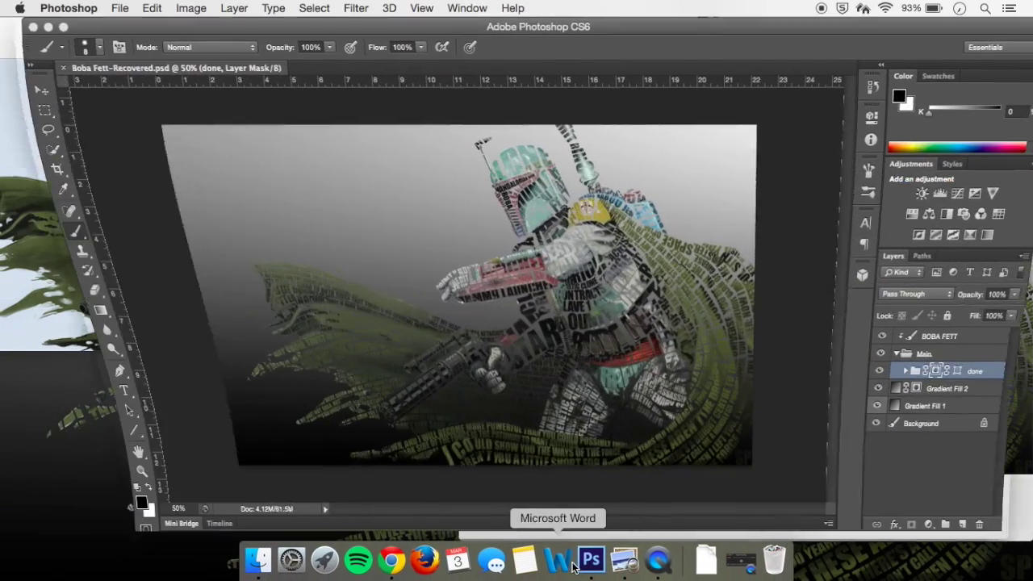
key("super+plus")
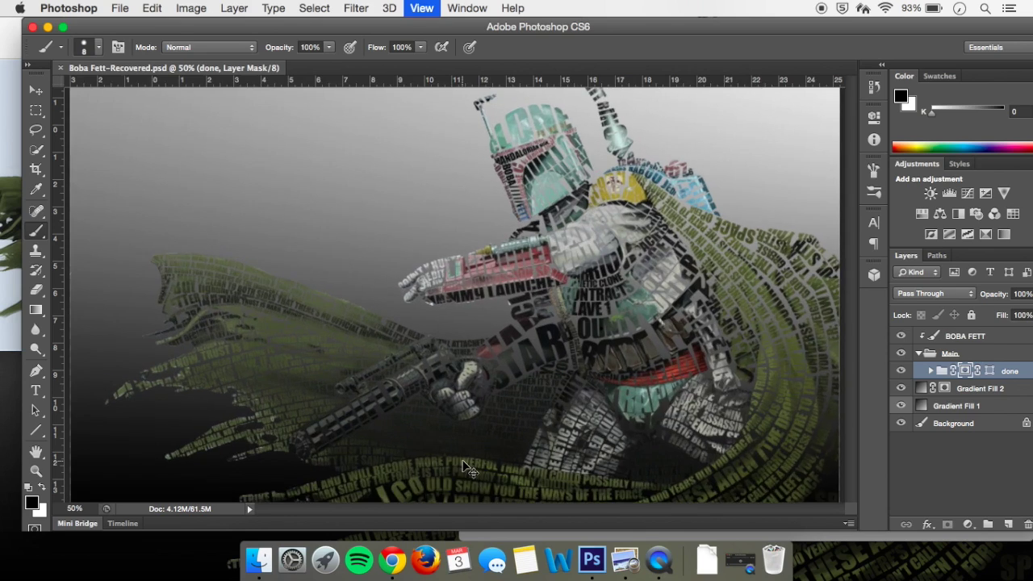
key("super+plus")
key("super+plus")
scroll(464, 464, "down", 5)
scroll(462, 461, "down", 2)
scroll(462, 461, "right", 2)
scroll(462, 461, "up", 4)
scroll(462, 461, "left", 4)
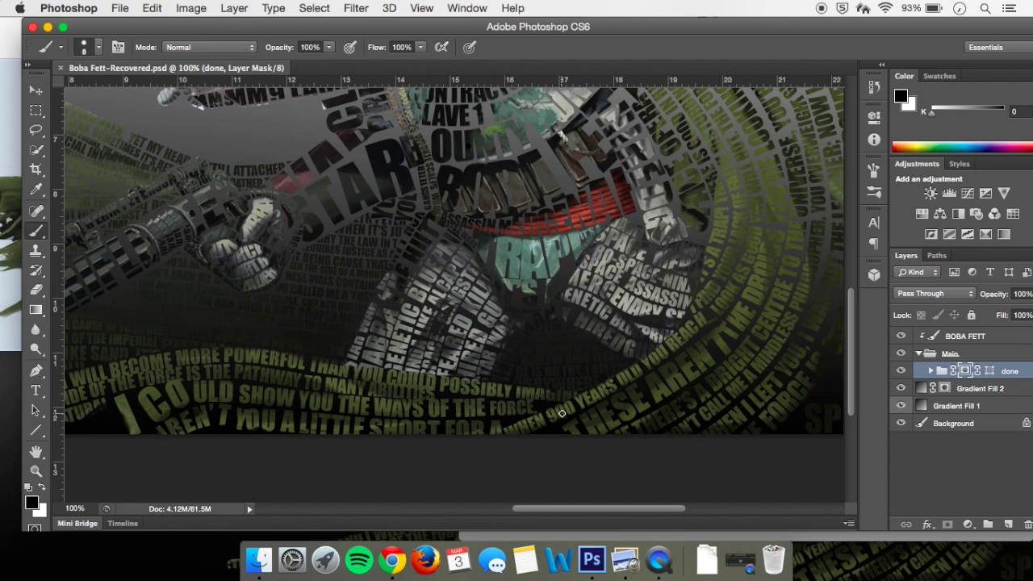
Step: Collapse the Main layer group and examine the gun, arm and helmet lettering in the portrait
left_click(918, 358)
scroll(525, 318, "up", 2)
scroll(525, 318, "left", 2)
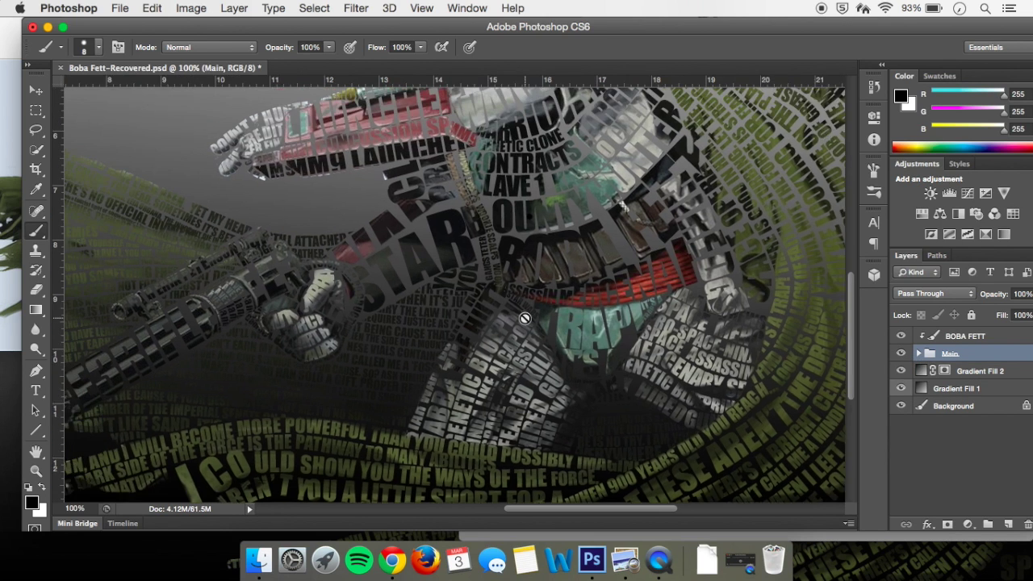
scroll(525, 318, "left", 5)
scroll(524, 318, "up", 1)
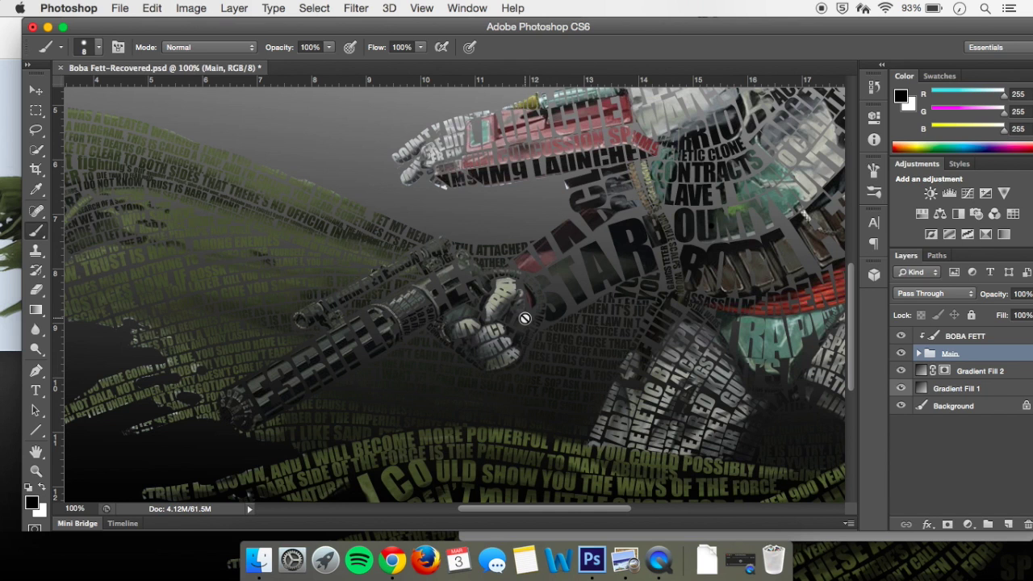
scroll(413, 304, "up", 5)
scroll(413, 303, "right", 6)
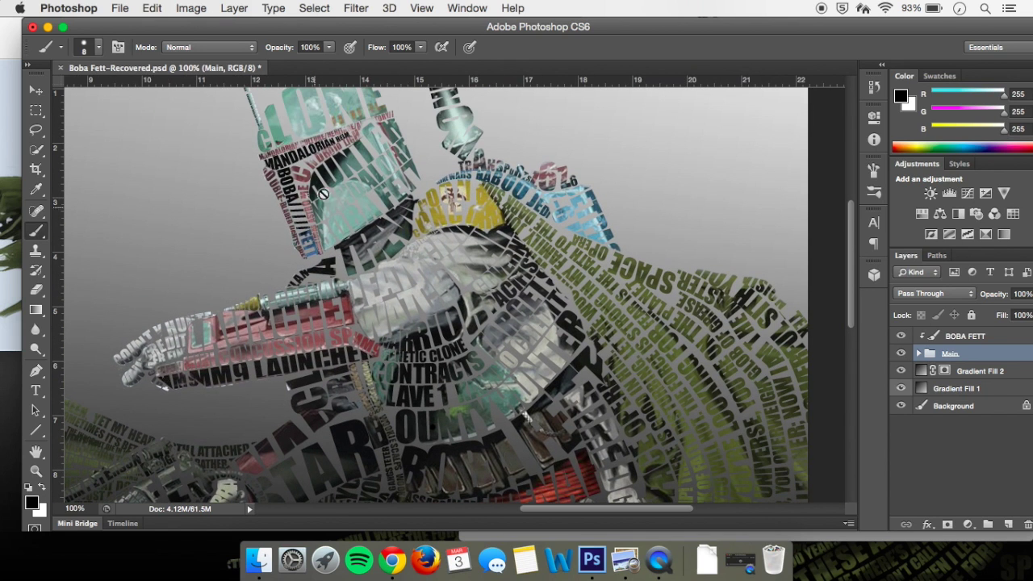
Step: Expand the Main and done groups, and preview the GUN and CLOAK groups by hiding and reshowing each one
left_click(919, 354)
left_click(931, 371)
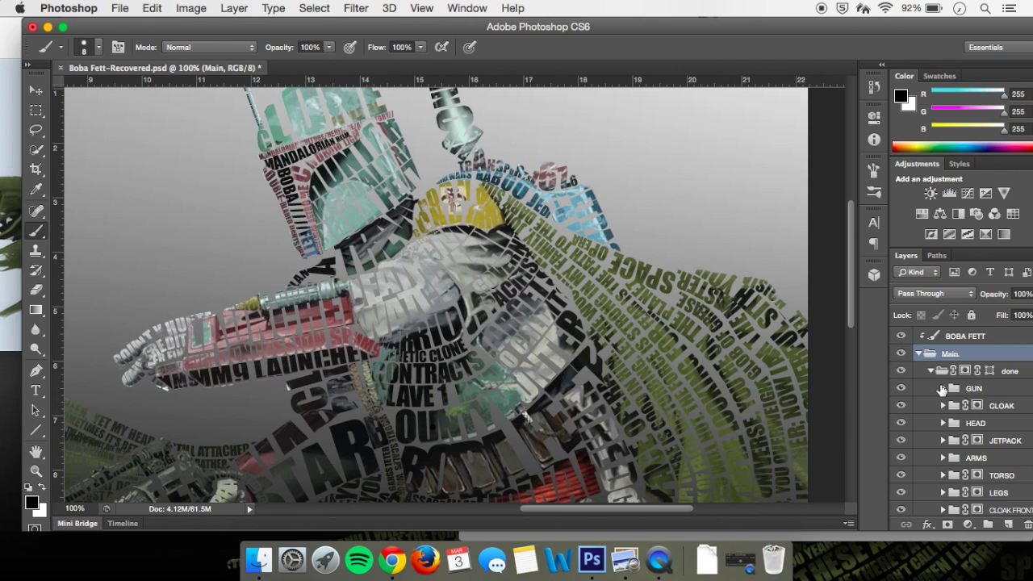
scroll(648, 435, "down", 5)
scroll(648, 435, "left", 5)
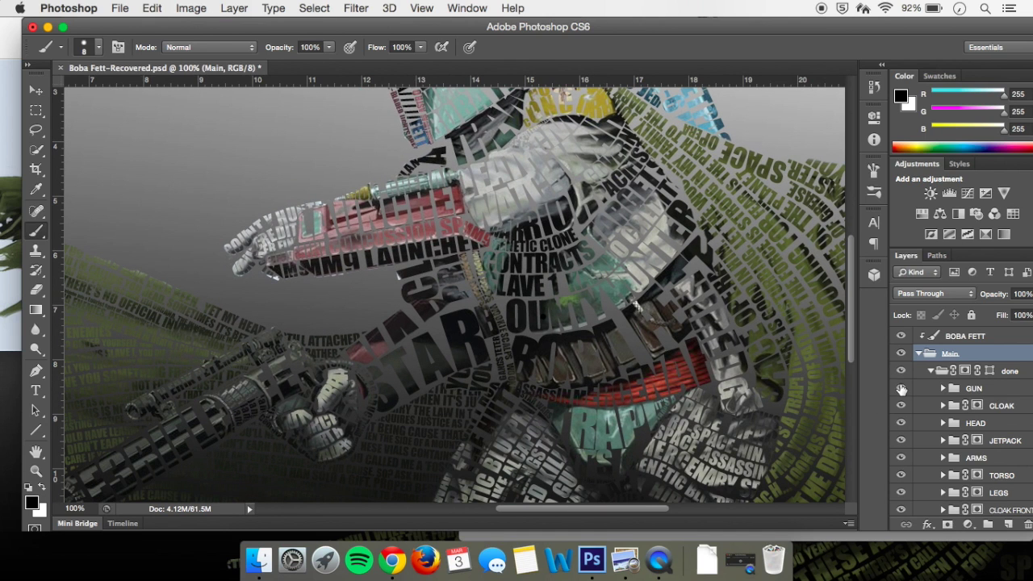
left_click(901, 388)
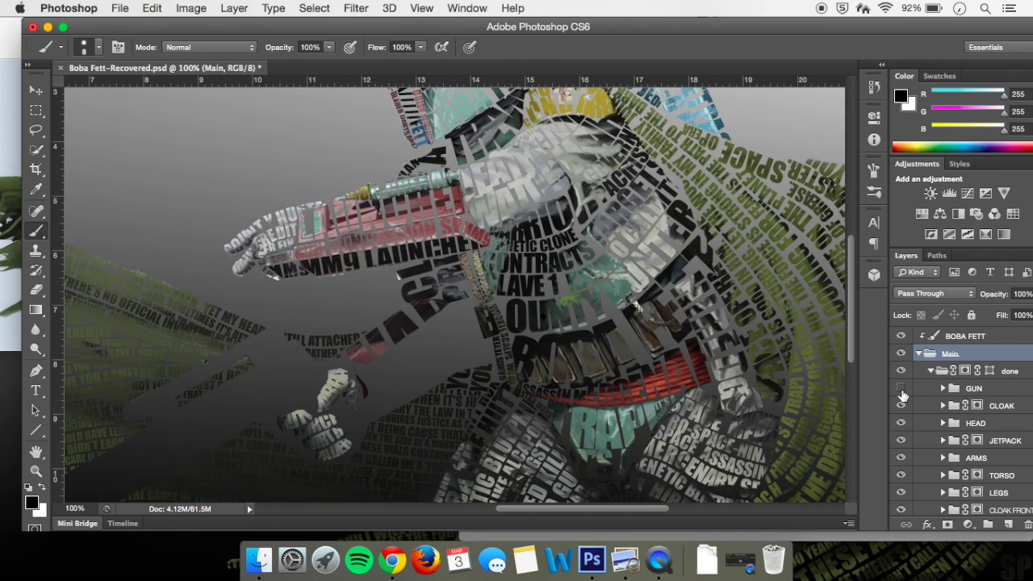
left_click(900, 388)
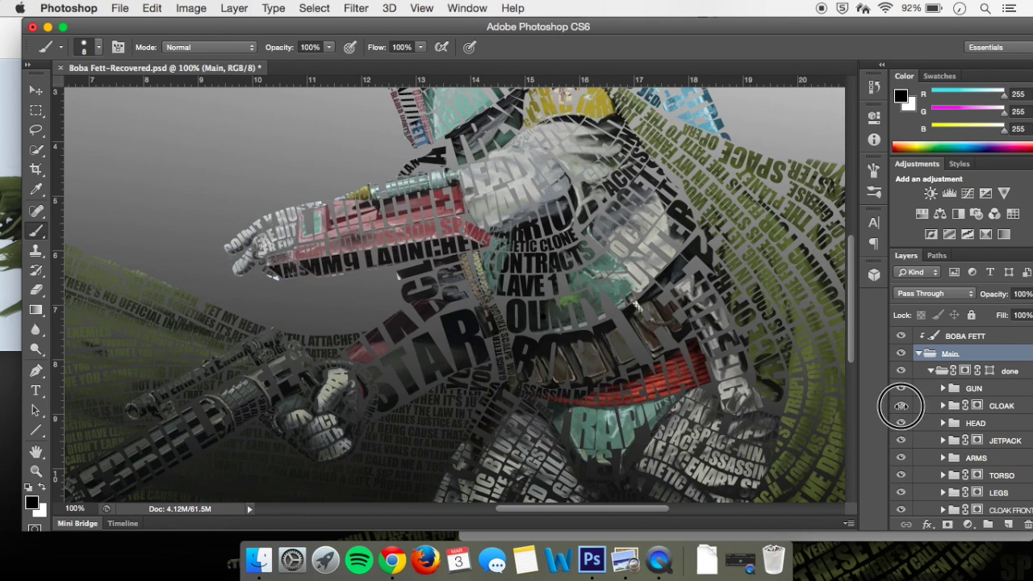
left_click(900, 405)
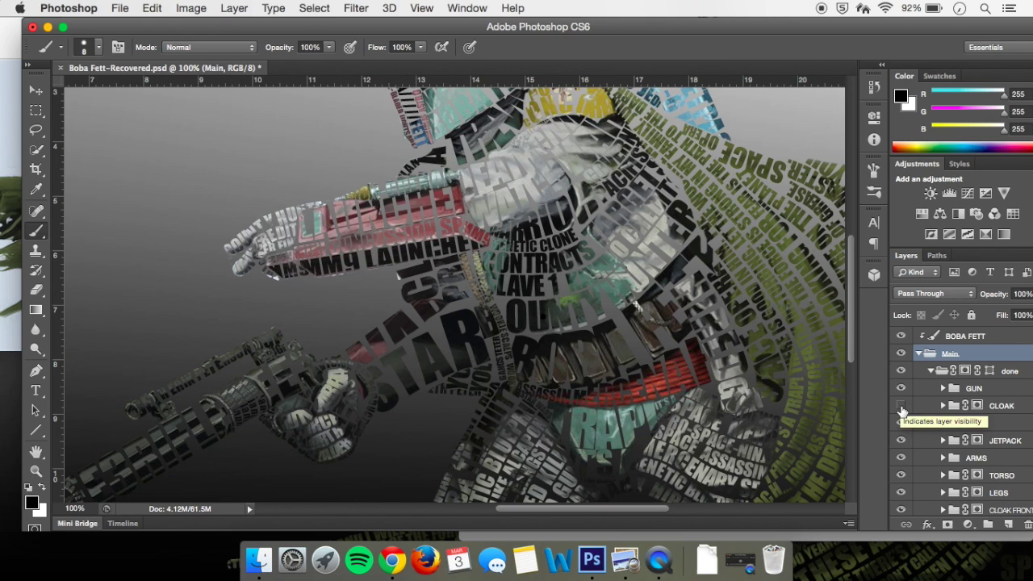
left_click(901, 405)
Step: Preview the HEAD and JETPACK groups by hiding and reshowing each one
left_click(902, 424)
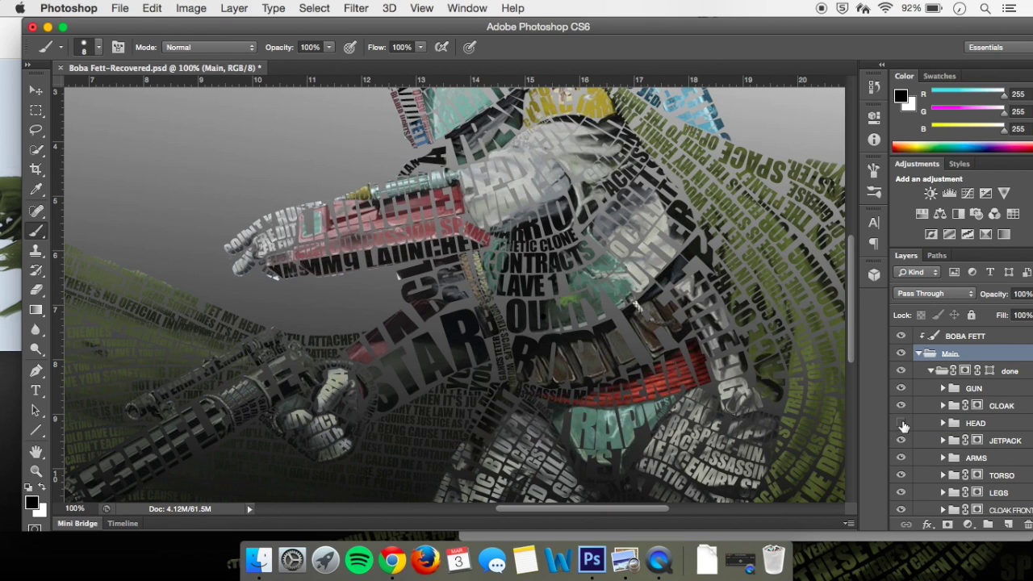
scroll(738, 387, "up", 3)
scroll(738, 388, "down", 3)
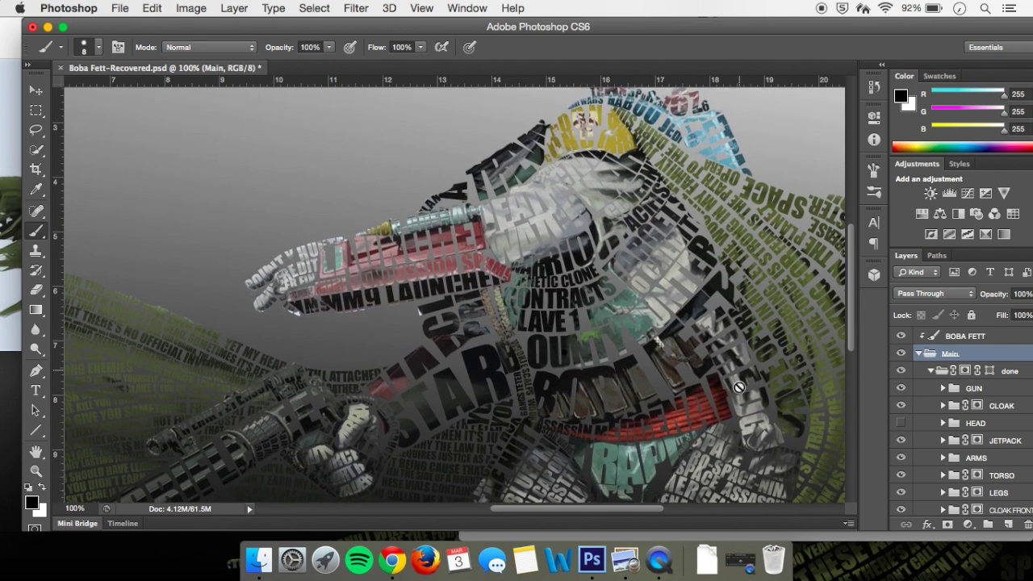
left_click(901, 422)
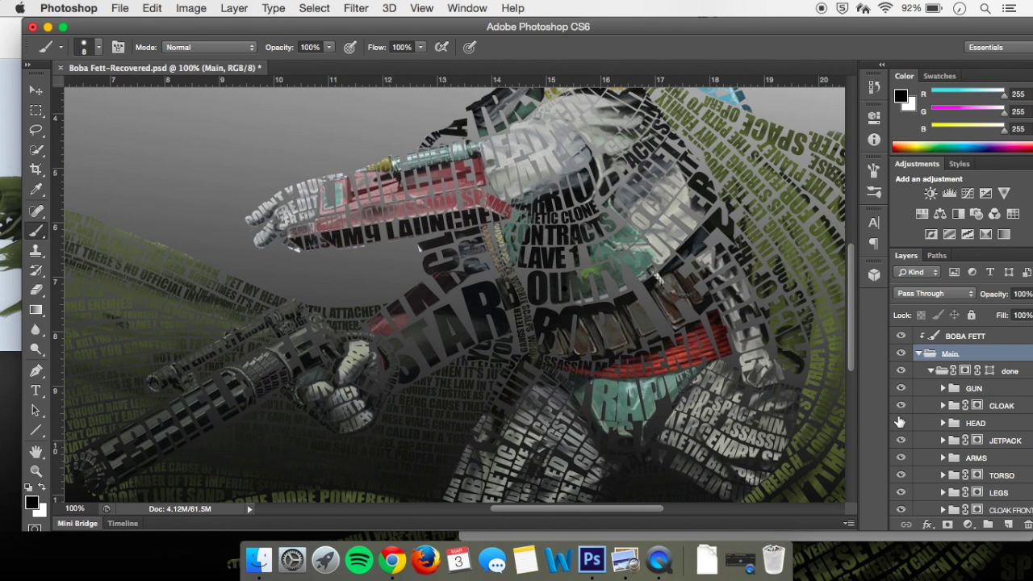
left_click(901, 441)
left_click(901, 441)
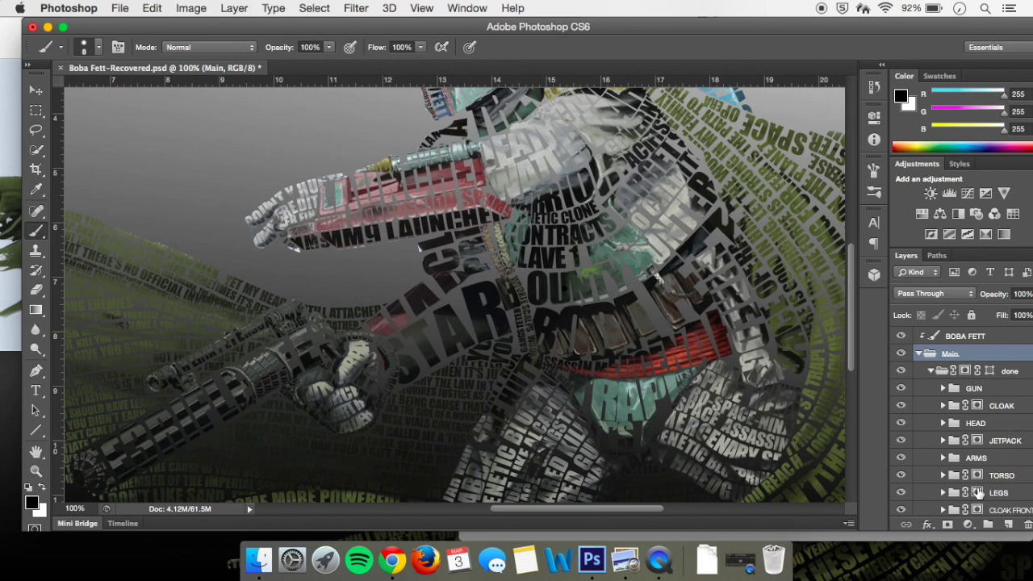
Step: Review the remaining groups in the layer stack and examine the legs and lower cloak lettering in the portrait
scroll(980, 496, "down", 3)
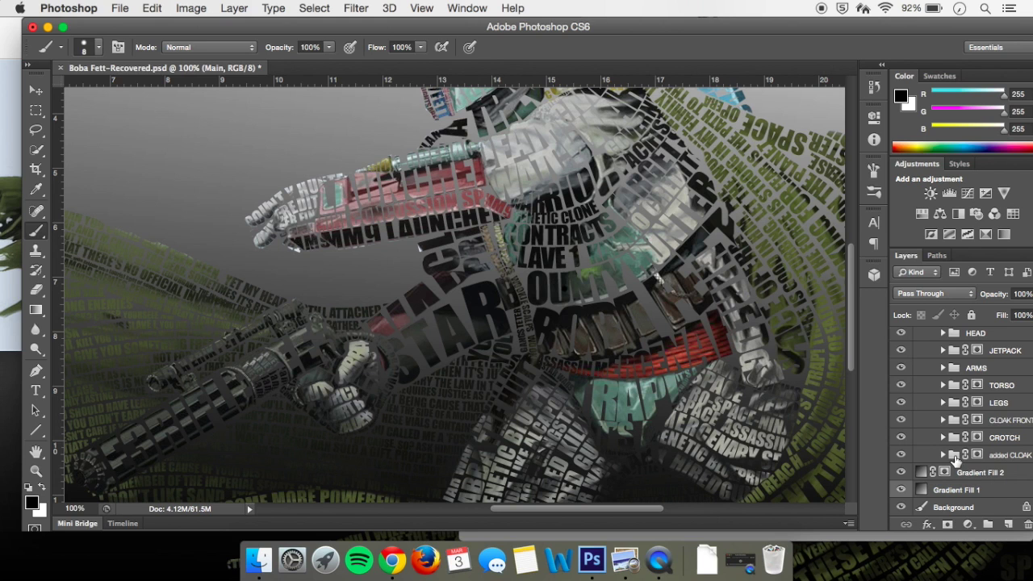
scroll(714, 381, "down", 3)
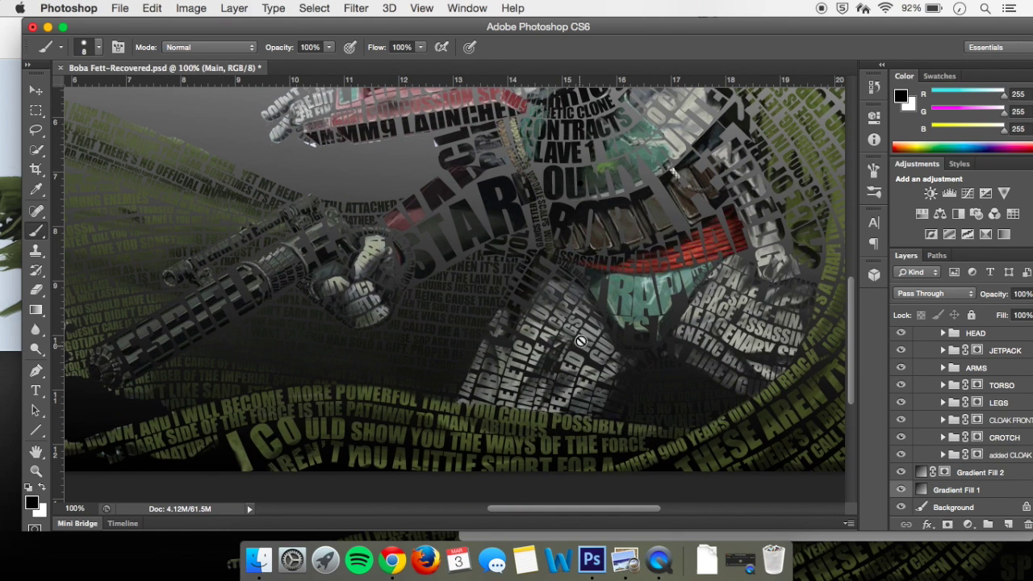
scroll(534, 340, "up", 2)
scroll(533, 340, "right", 1)
scroll(533, 340, "down", 5)
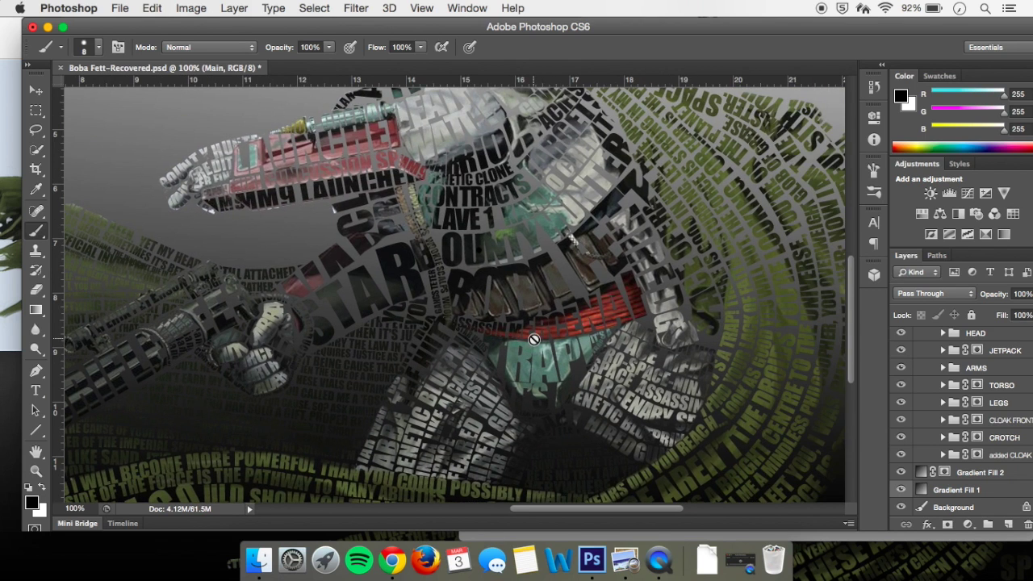
scroll(533, 340, "right", 5)
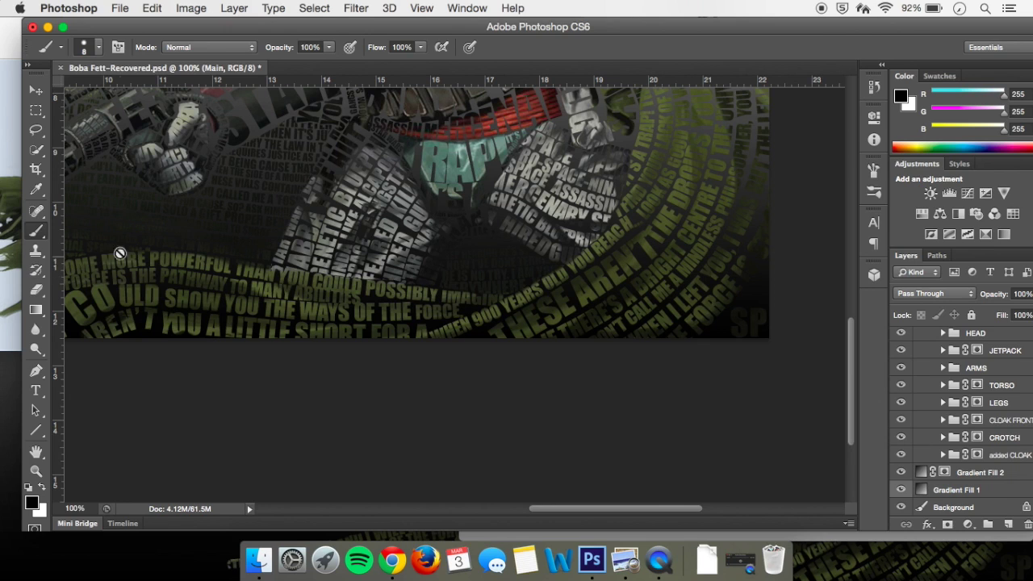
scroll(950, 381, "up", 3)
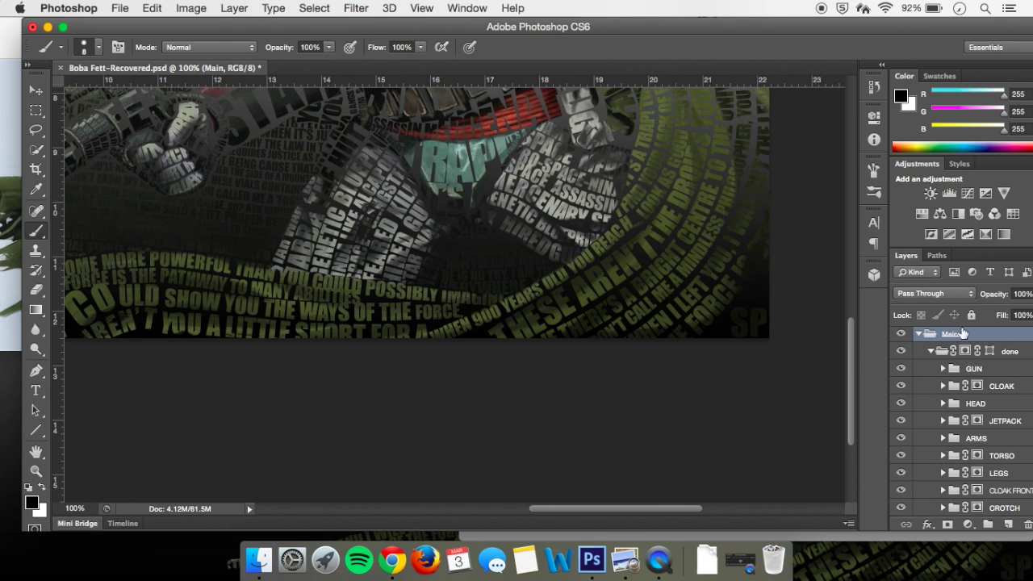
scroll(966, 361, "up", 1)
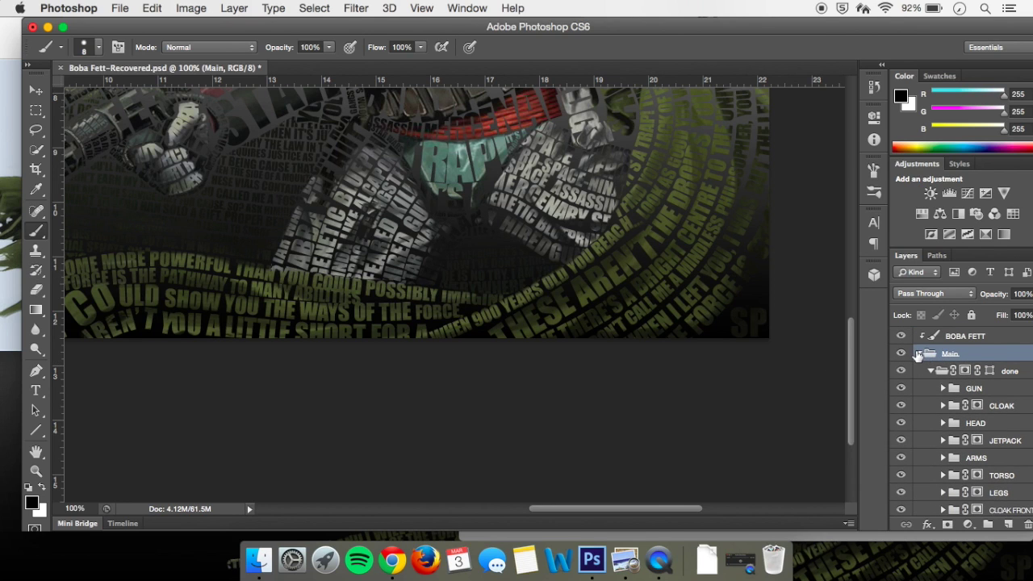
Step: Collapse the Main group, move the BOBA FETT layer beneath it, and hide Gradient Fill 1 and Gradient Fill 2
left_click(919, 355)
left_click_drag(964, 336, 961, 363)
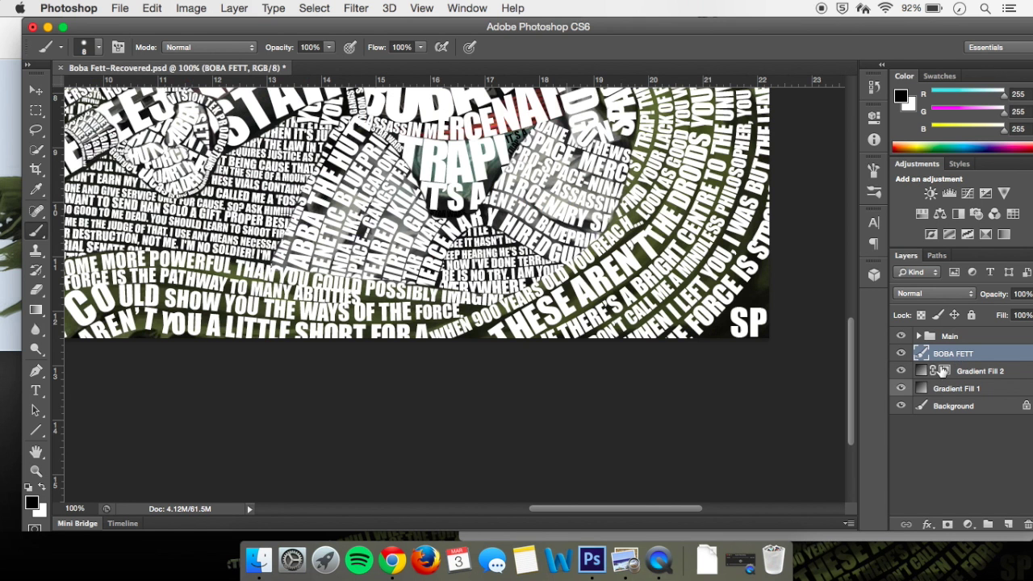
left_click(900, 388)
scroll(714, 371, "up", 5)
scroll(715, 371, "left", 8)
scroll(713, 371, "up", 5)
scroll(714, 371, "left", 4)
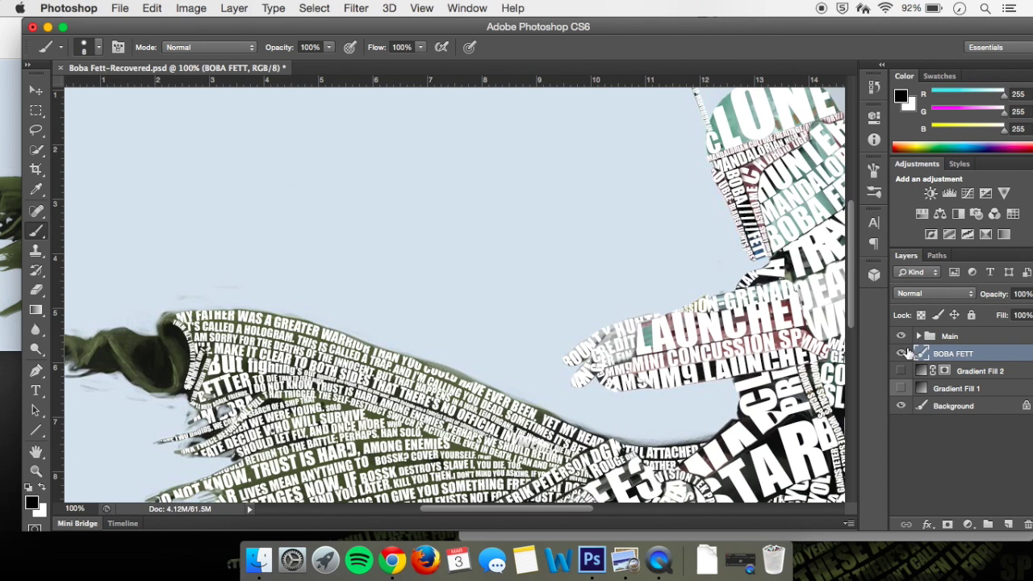
Step: Expand the Main group, toggle the done group's visibility off and on, and hide the GUN group inside it
left_click(919, 336)
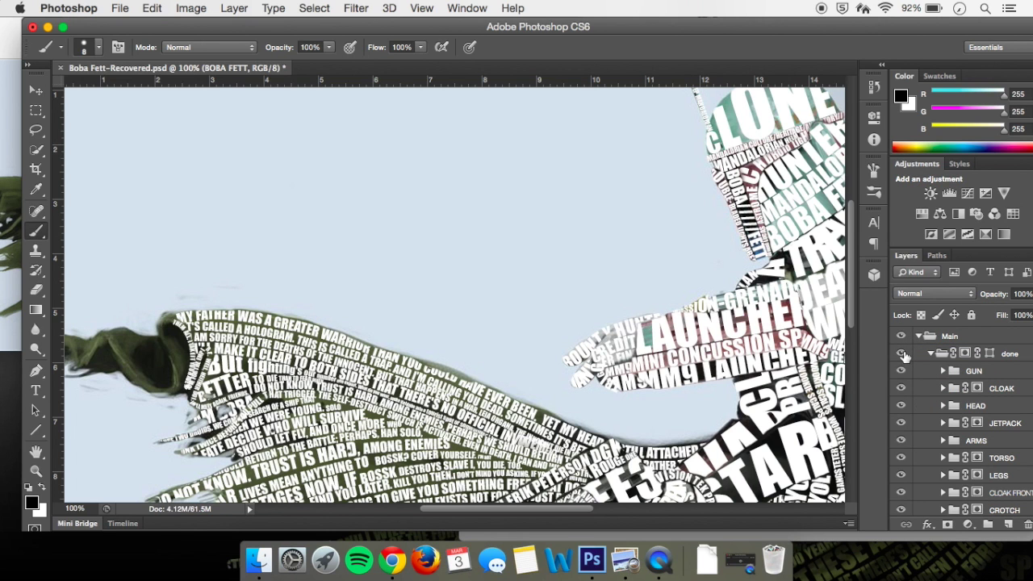
left_click(900, 355)
left_click(901, 352)
left_click(901, 371)
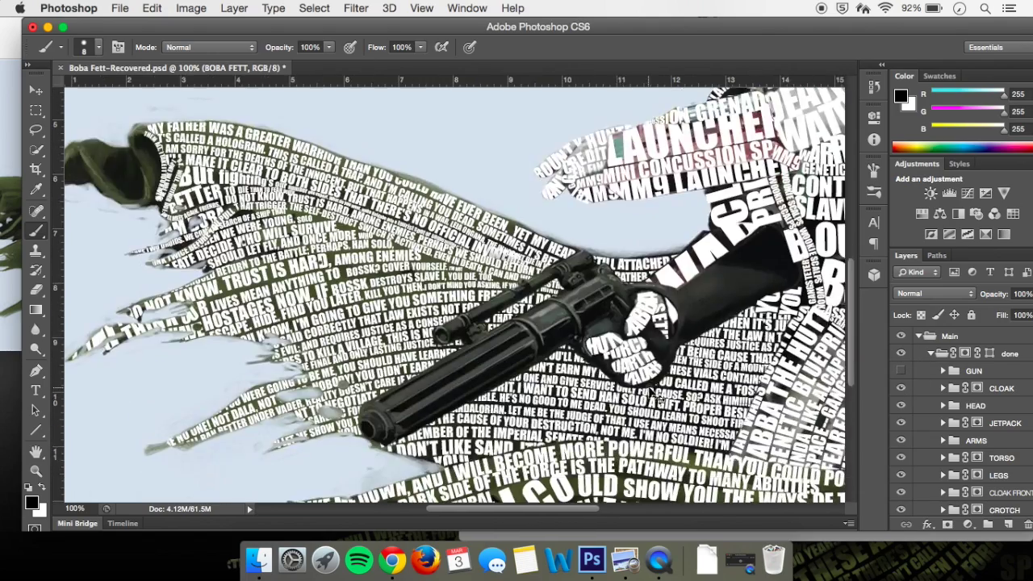
key("super+plus")
key("super+plus")
scroll(343, 381, "down", 1)
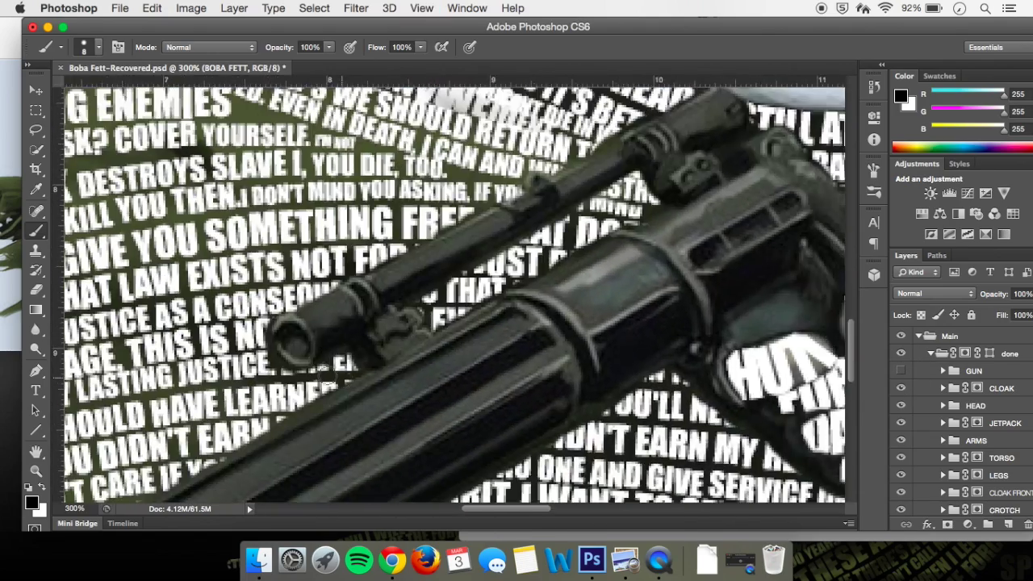
Step: Draw a Pen tool path along the underside of the gun's scope from muzzle to rear, curving it with a middle anchor point
left_click(35, 370)
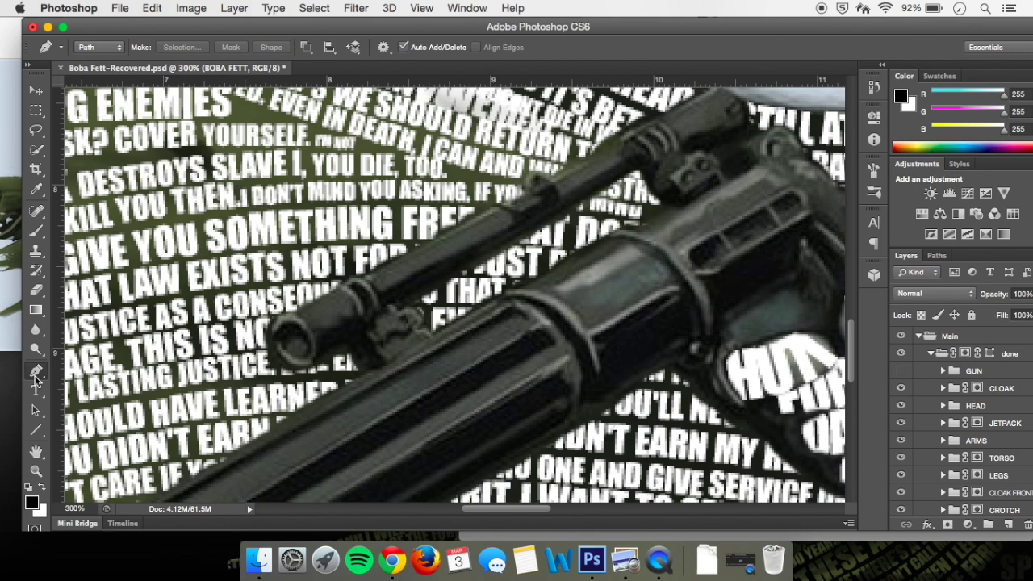
left_click(294, 361)
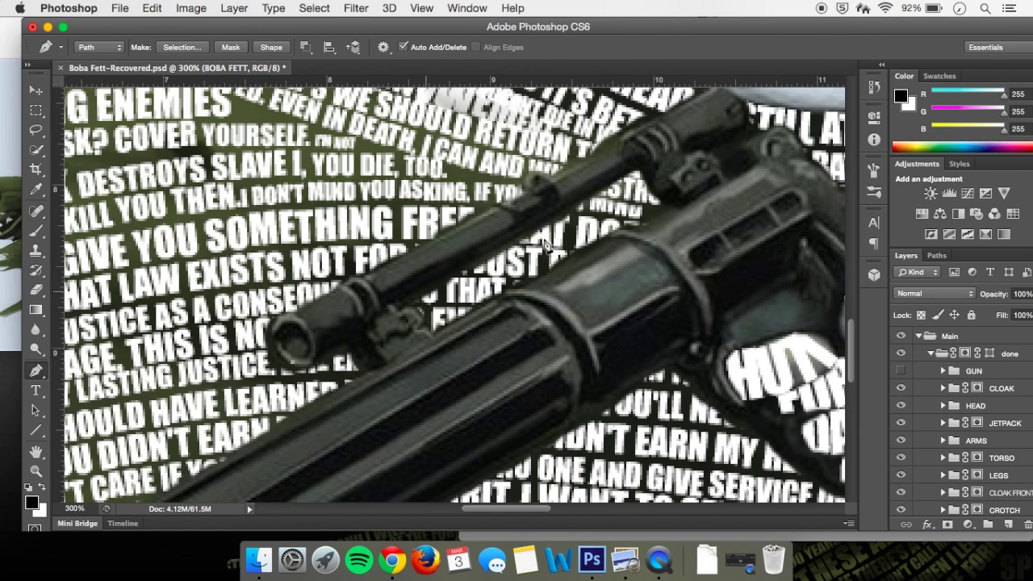
left_click(748, 127)
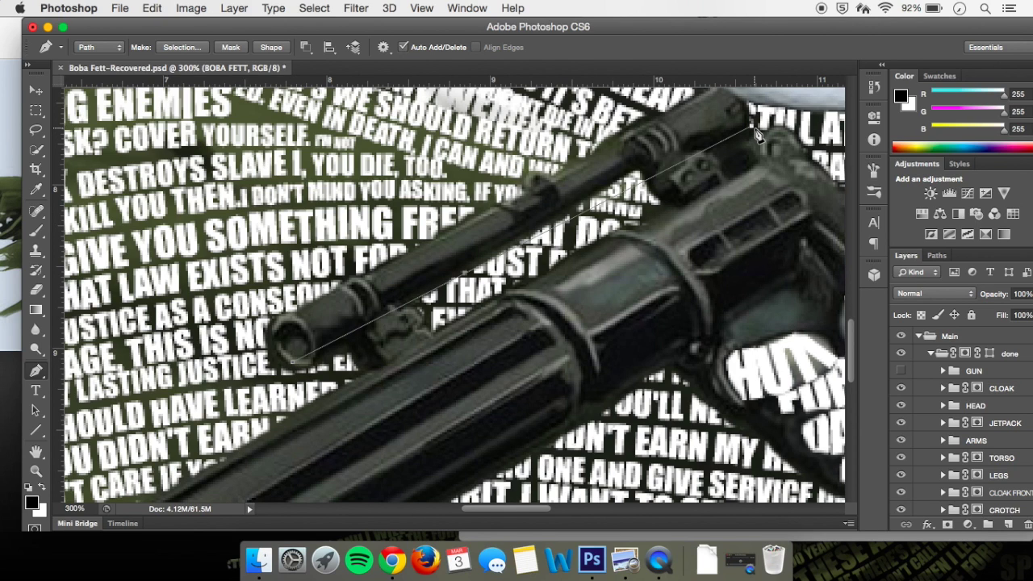
left_click(533, 247)
left_click_drag(533, 247, 646, 173)
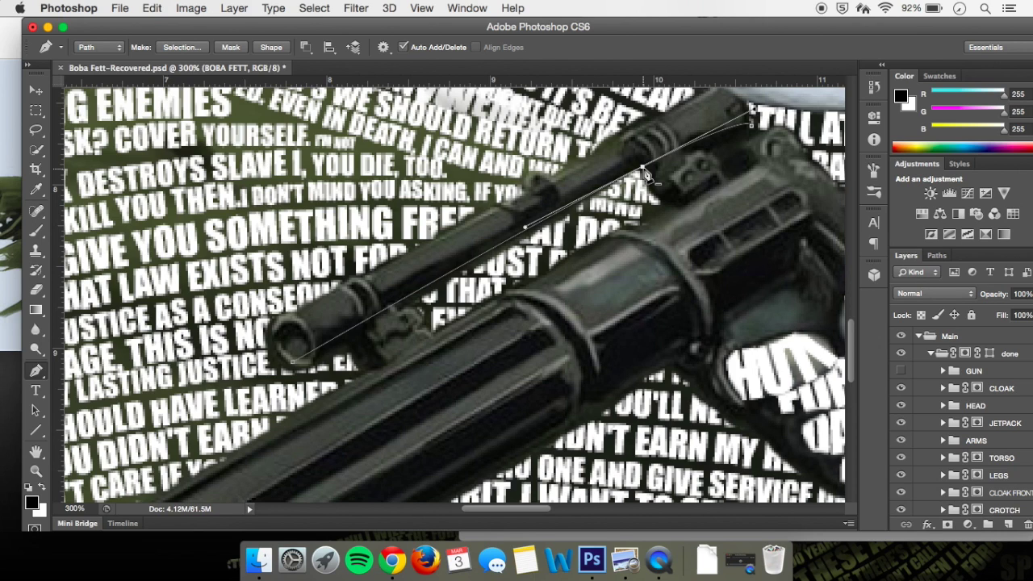
Step: Hide the Main group and enter a row of H letters in 24 pt Impact on the scope path, starting just behind the muzzle
left_click(36, 391)
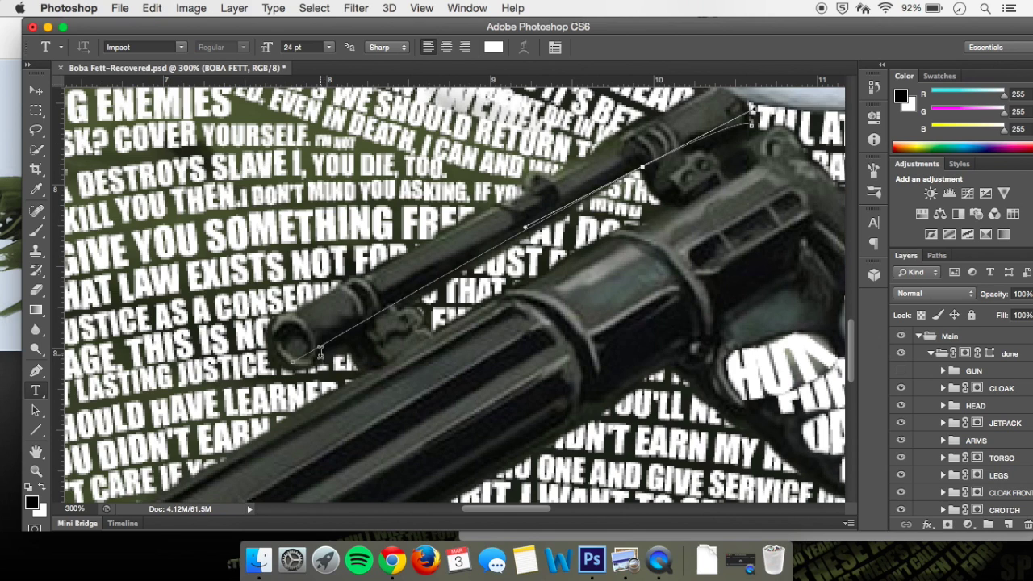
left_click(900, 337)
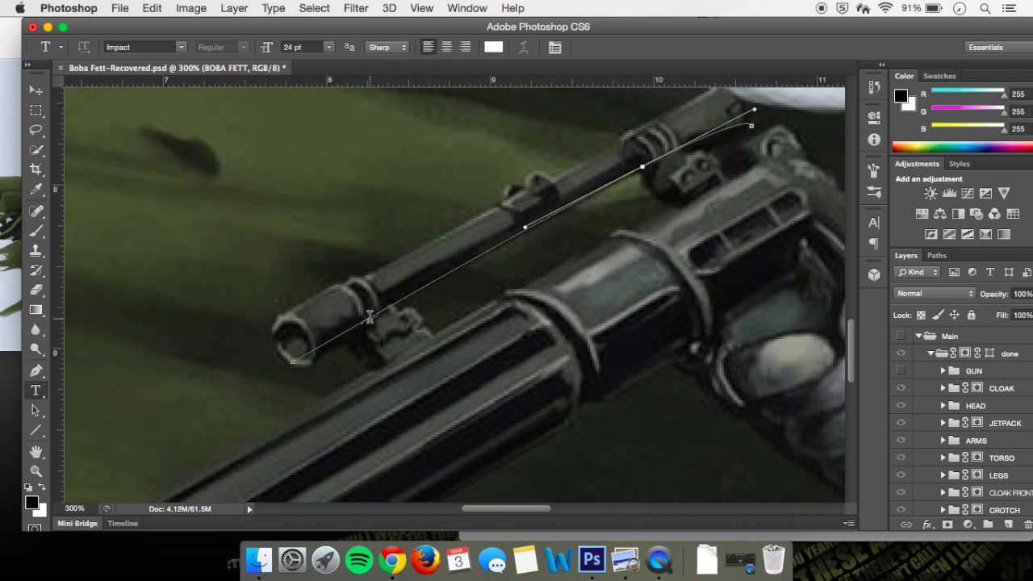
left_click(370, 316)
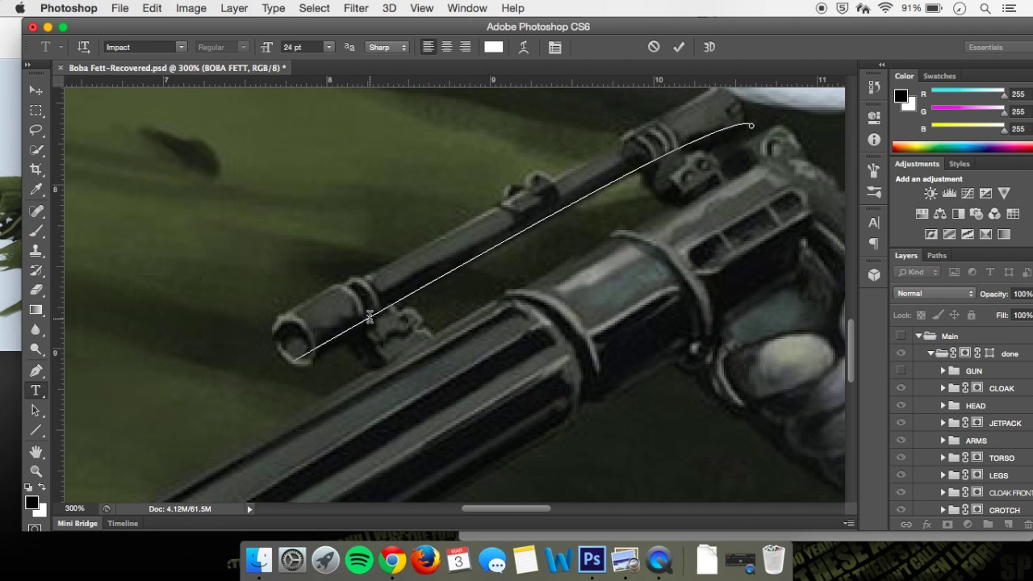
type("HHHHHHH")
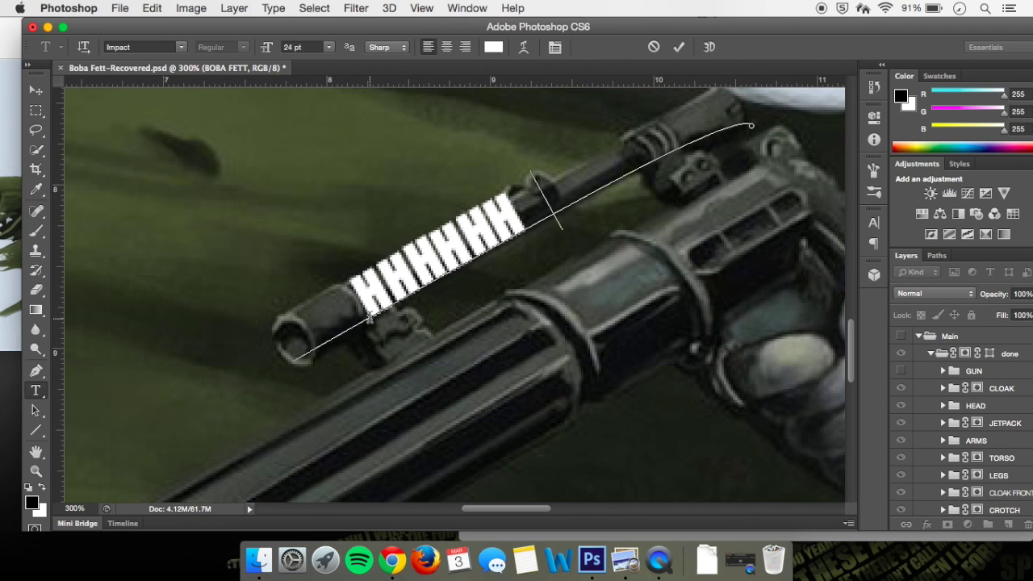
type("HHH")
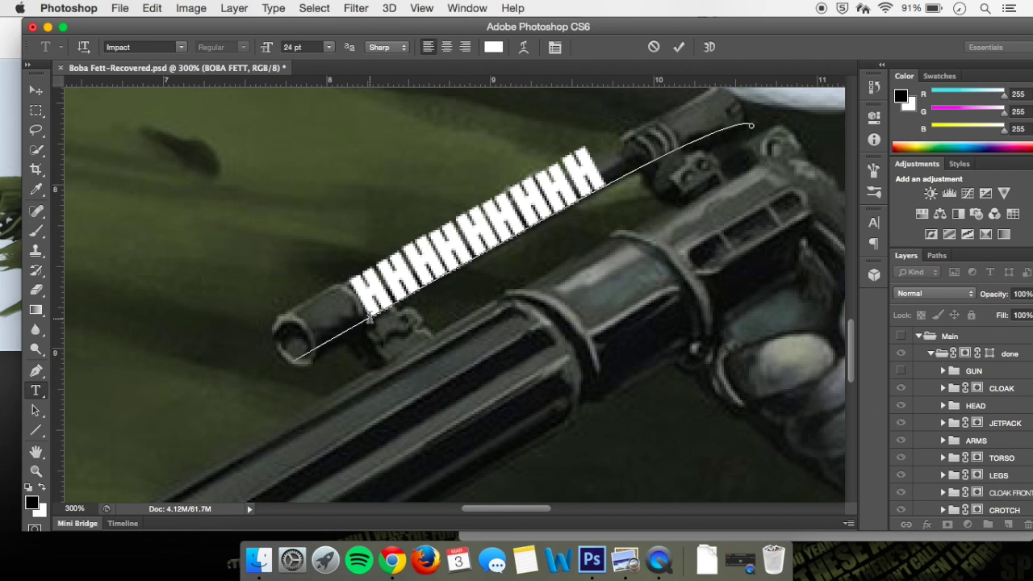
Step: Shorten the path text along the scope to HHHHH and commit it
key("BackSpace")
key("BackSpace")
key("BackSpace")
key("BackSpace")
key("BackSpace")
key("BackSpace")
key("BackSpace")
key("BackSpace")
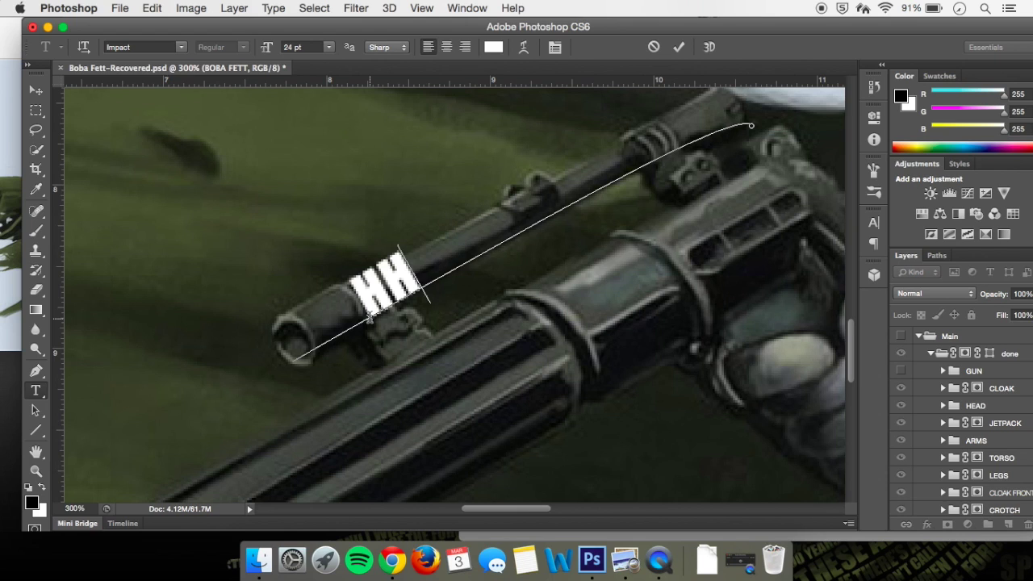
type("HHH")
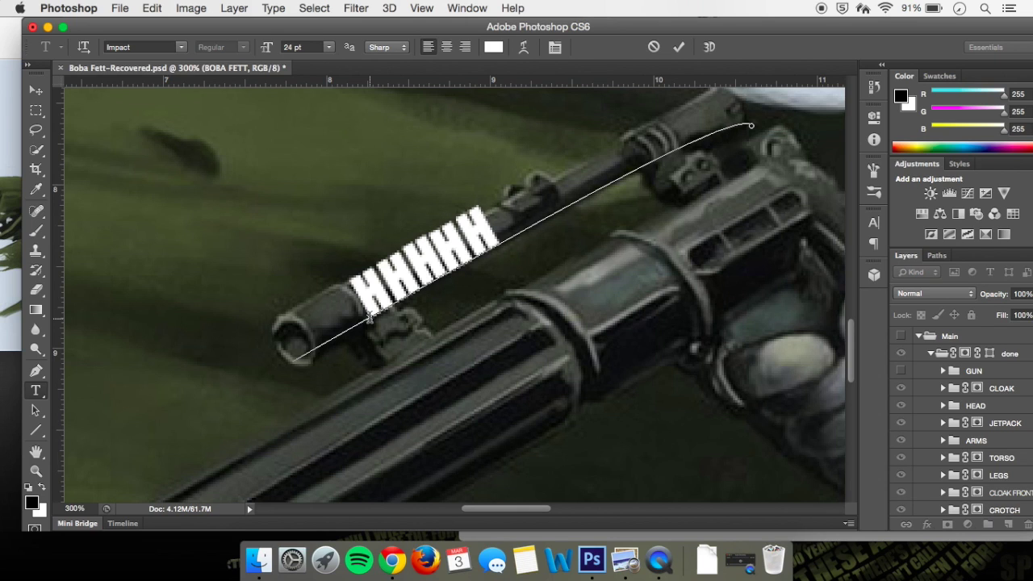
left_click(901, 338)
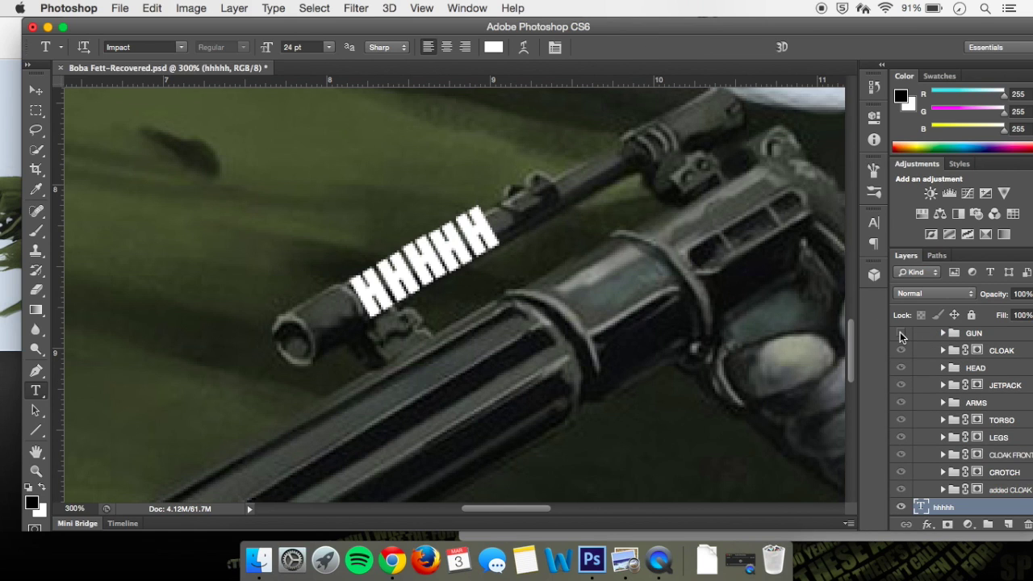
Step: Add a layer mask to the HHHHH text layer and paint it black with a size 8 brush to trim the letters' edges
scroll(948, 497, "down", 1)
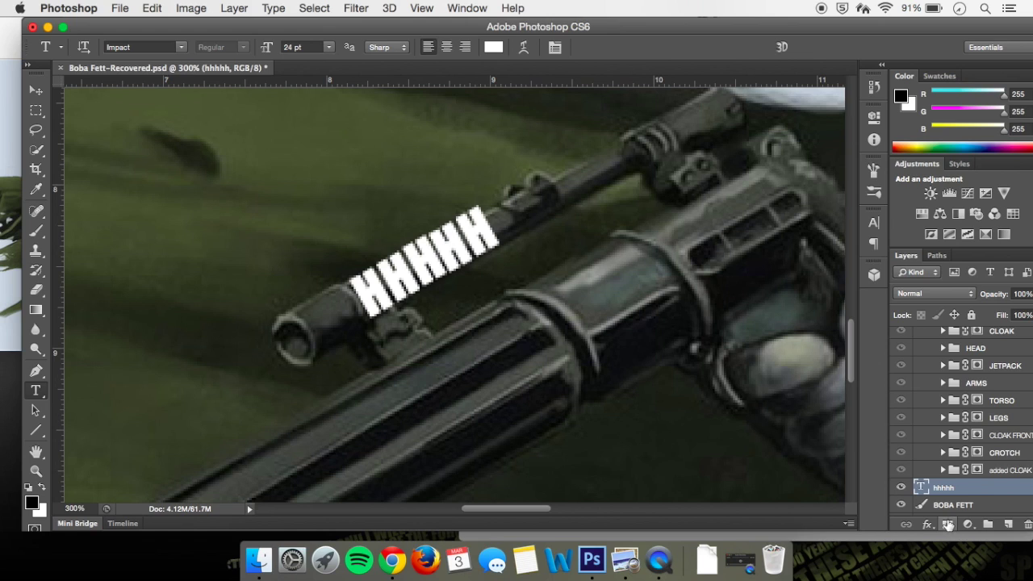
left_click(949, 525)
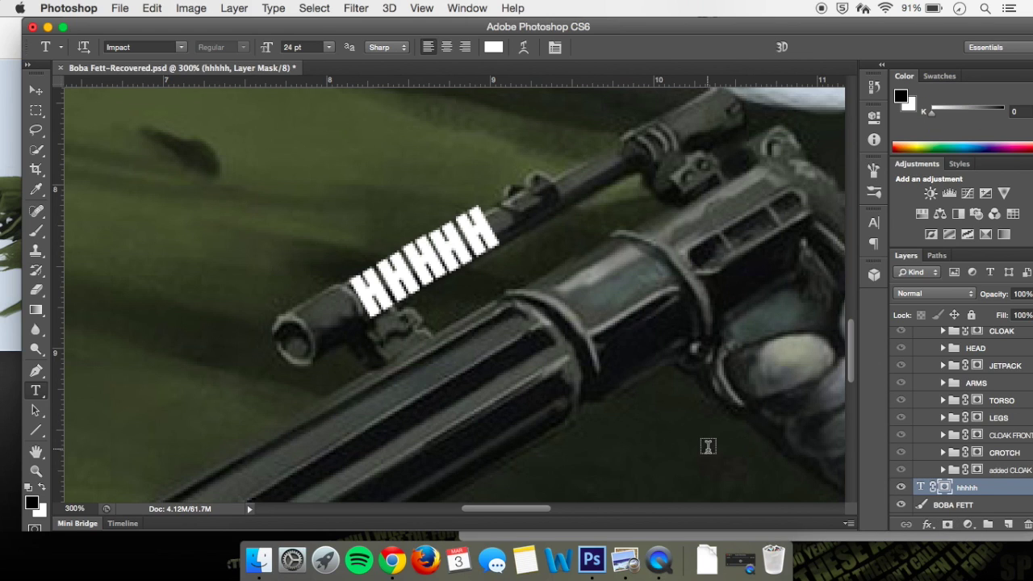
left_click(36, 212)
left_click(36, 232)
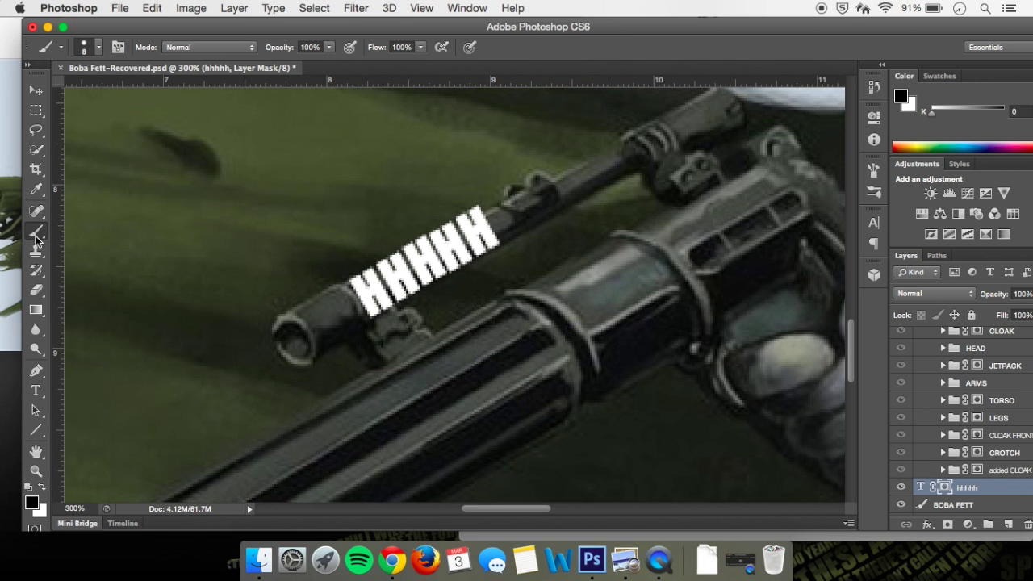
key("super+equal")
key("super+equal")
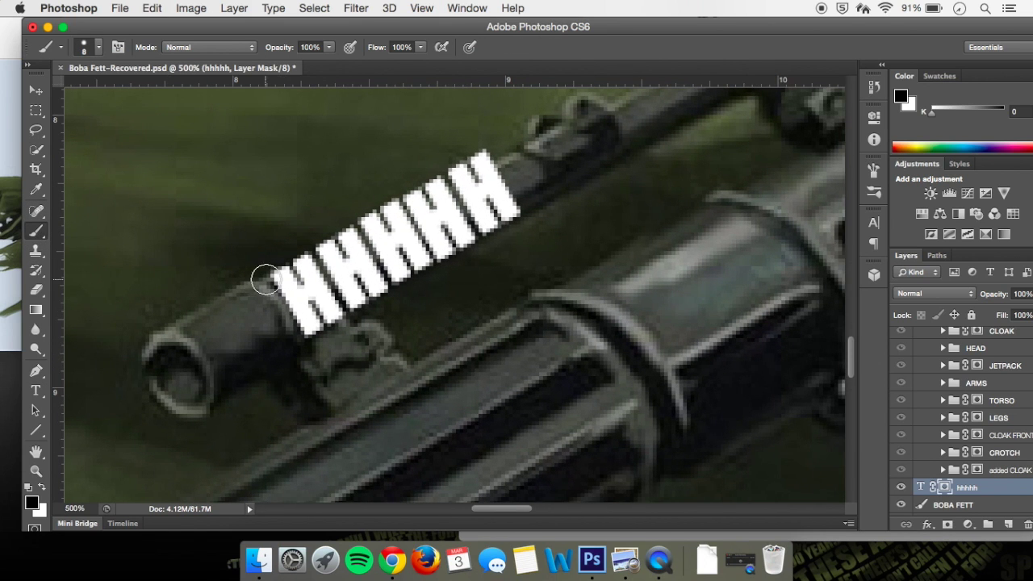
mouse_move(371, 324)
left_mouse_down()
mouse_move(422, 269)
mouse_move(505, 244)
mouse_move(529, 200)
mouse_move(496, 228)
mouse_move(424, 261)
left_mouse_up()
left_click_drag(350, 199, 518, 180)
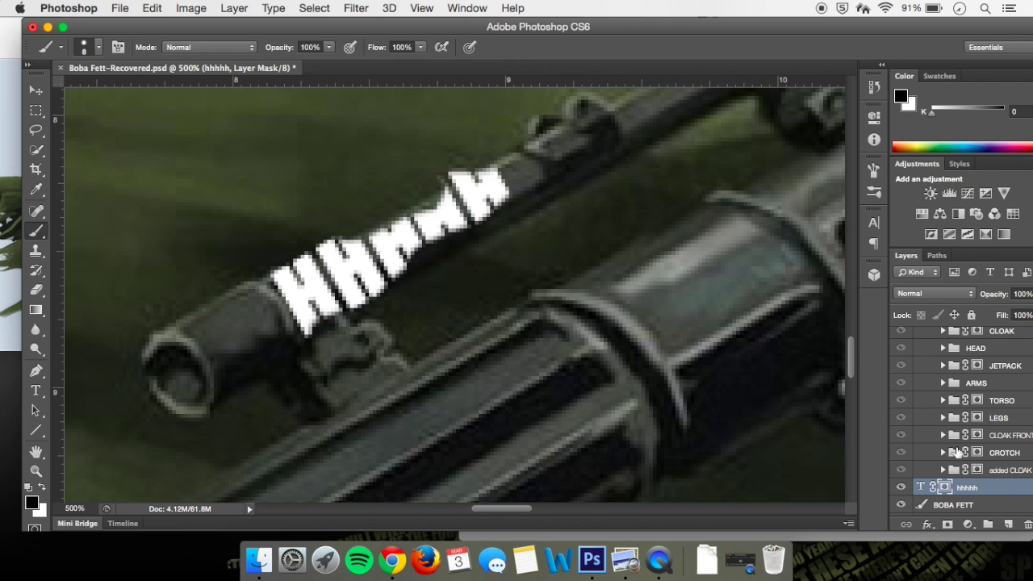
Step: Collapse the Main group and move the BOBA FETT layer to the top of the layer stack
scroll(963, 468, "down", 2)
left_click(963, 470)
scroll(963, 452, "up", 5)
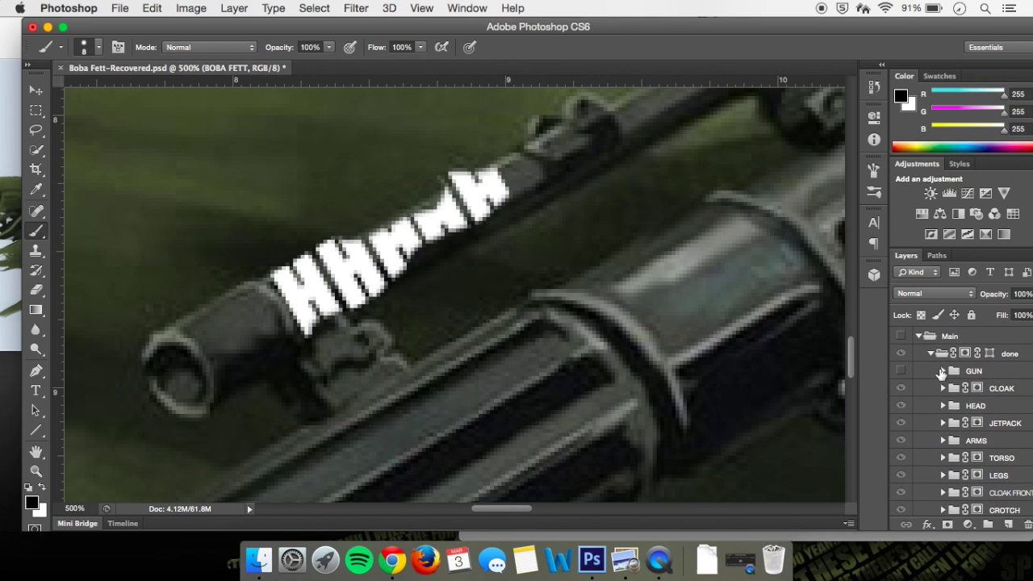
left_click(918, 334)
left_click_drag(947, 373, 954, 326)
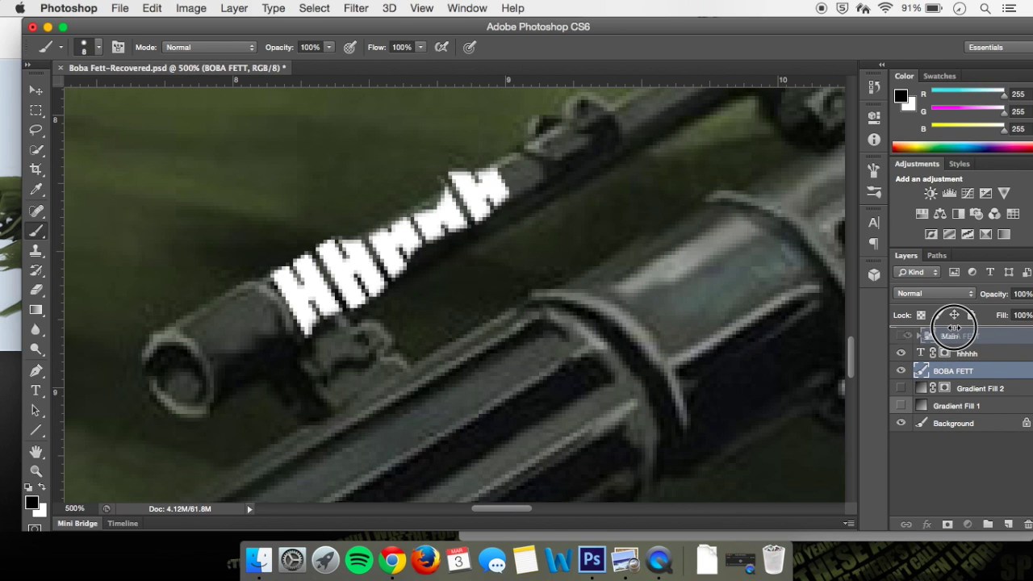
left_click_drag(954, 326, 955, 331)
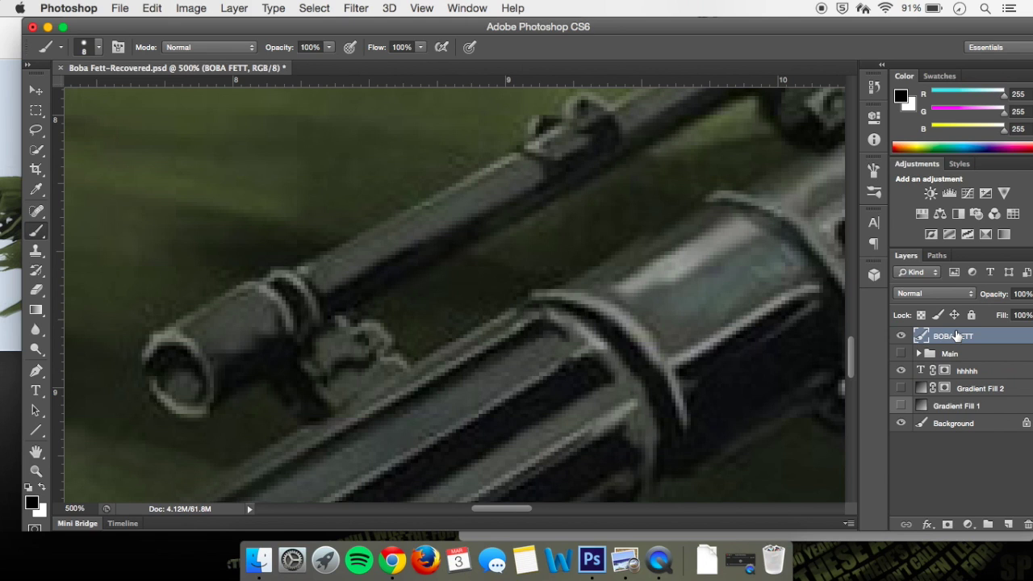
Step: Clip the BOBA FETT layer to the Main group, made visible, and move the hhhhh text layer between them
right_click(955, 334)
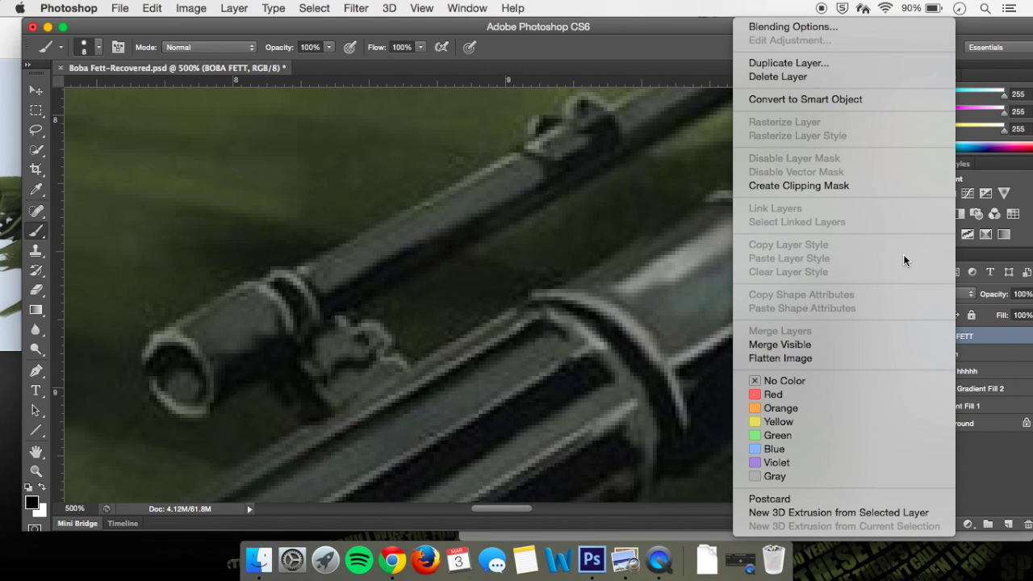
left_click(844, 193)
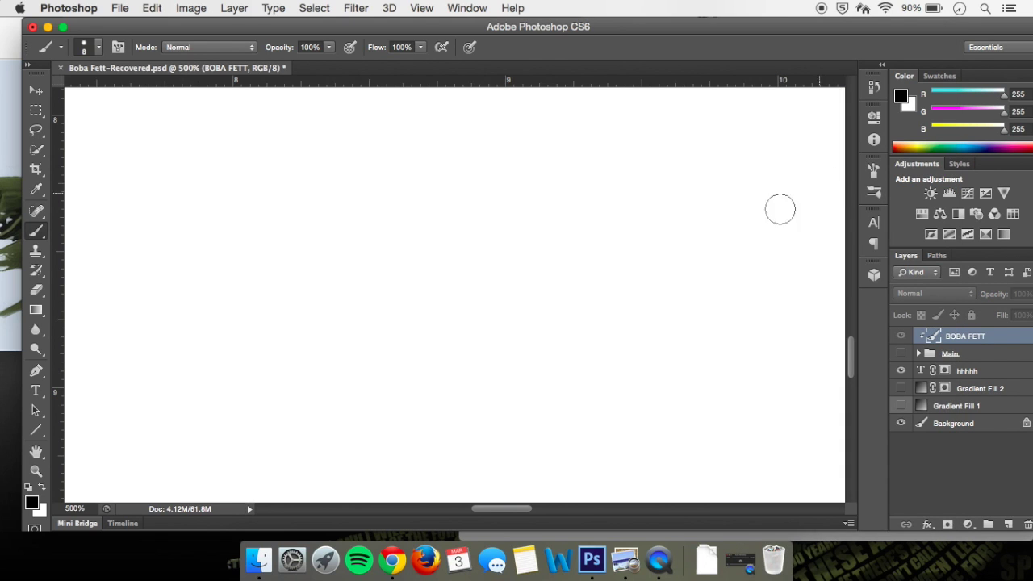
left_click(901, 353)
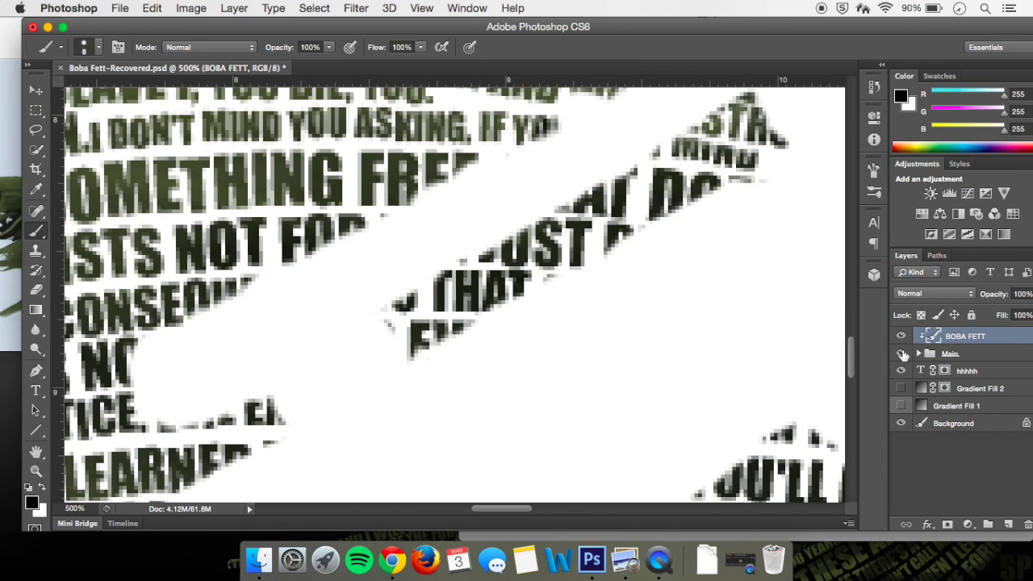
left_click_drag(950, 377, 959, 349)
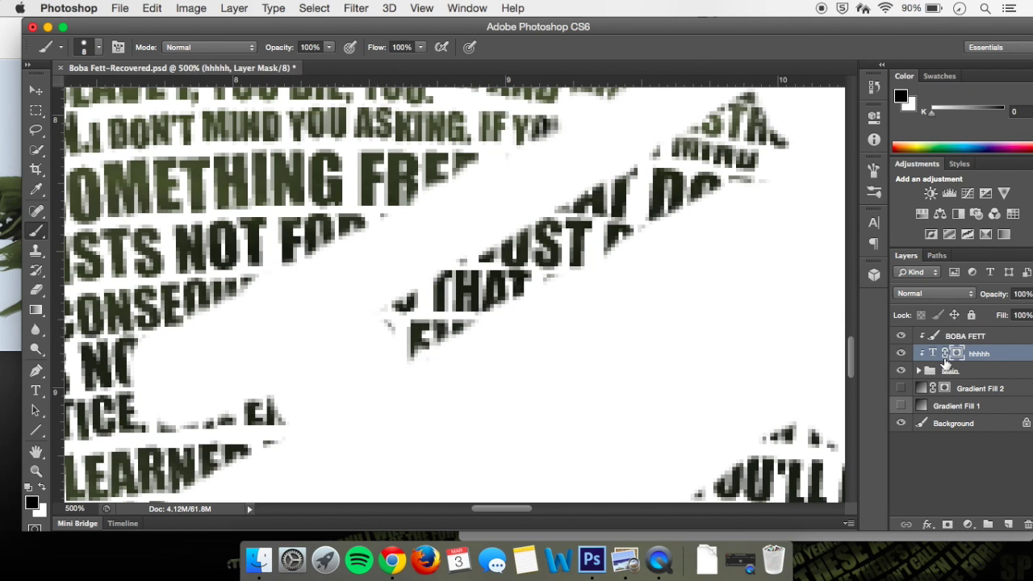
Step: Hide the Main group and release the BOBA FETT layer's clipping mask
left_click(902, 371)
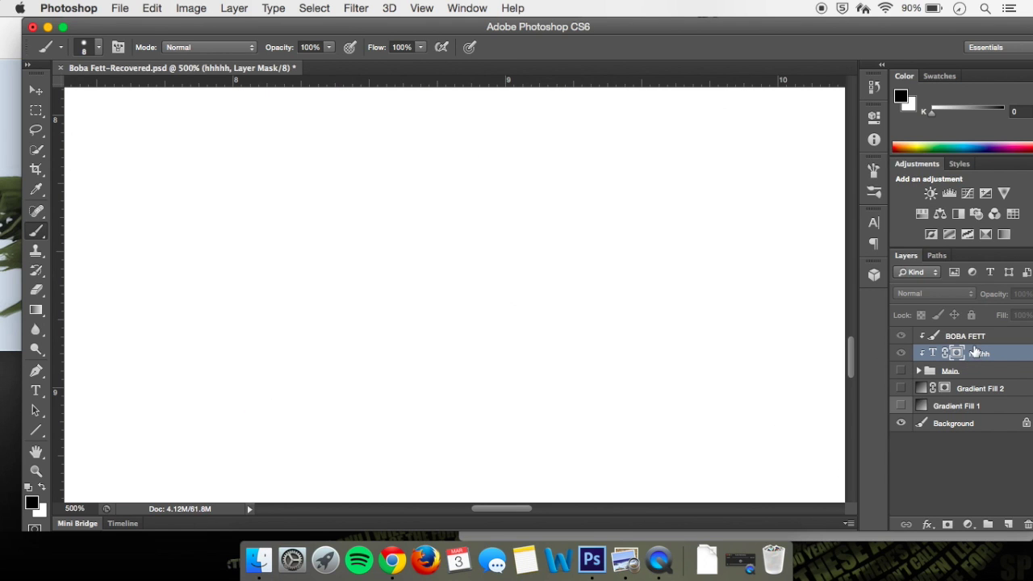
right_click(974, 335)
left_click(871, 188)
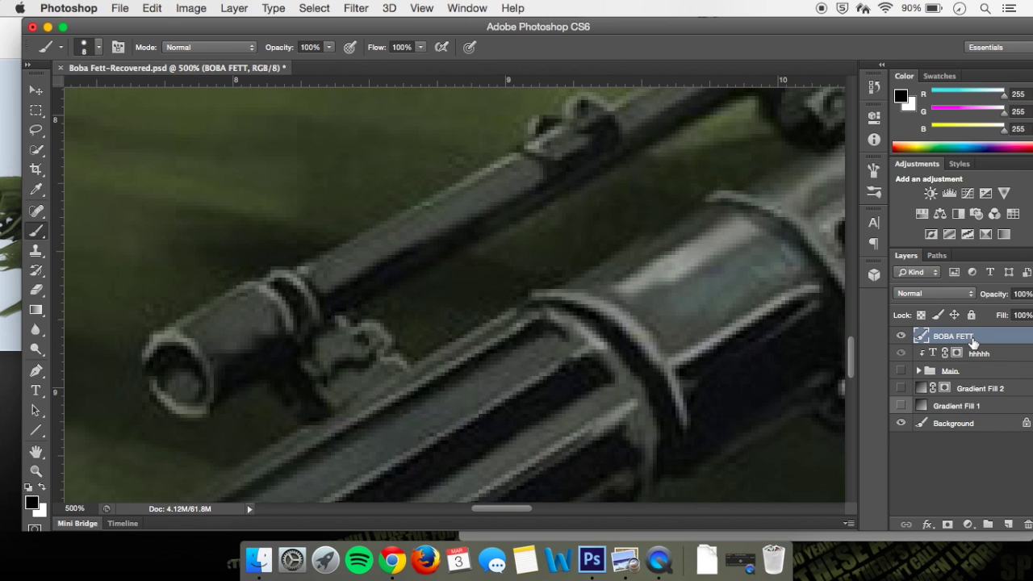
right_click(975, 353)
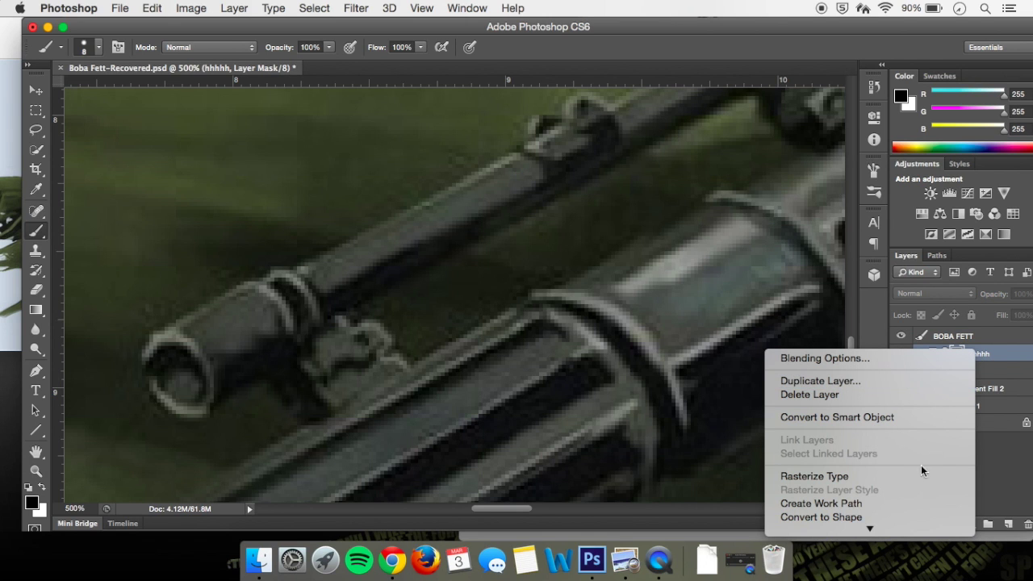
scroll(911, 436, "down", 5)
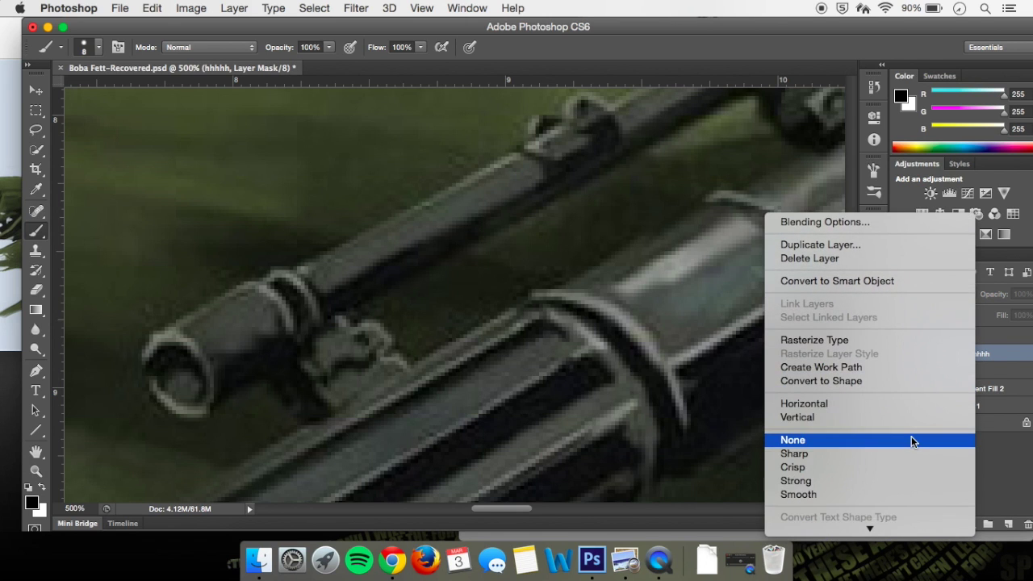
scroll(911, 436, "down", 5)
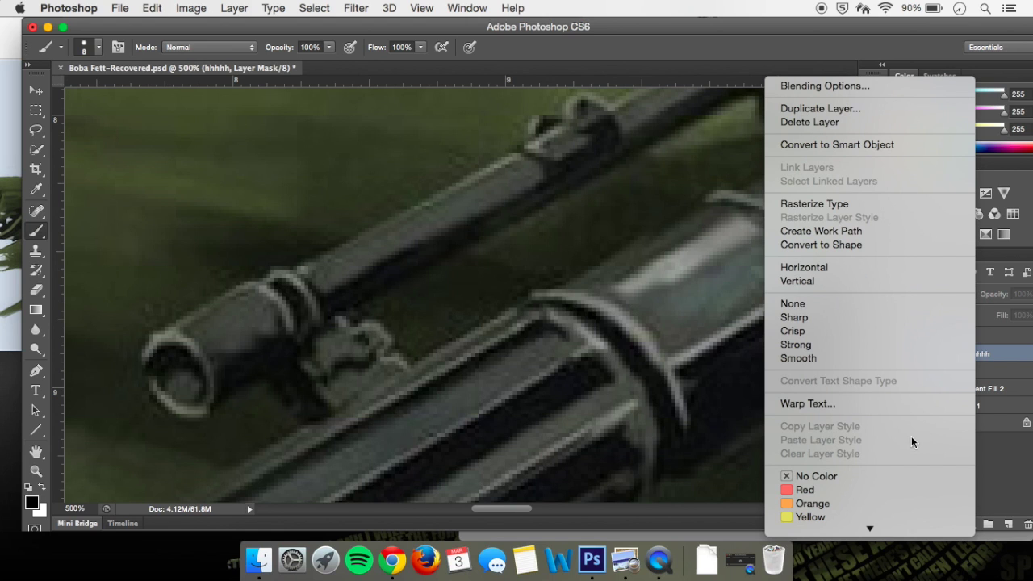
left_click(1000, 454)
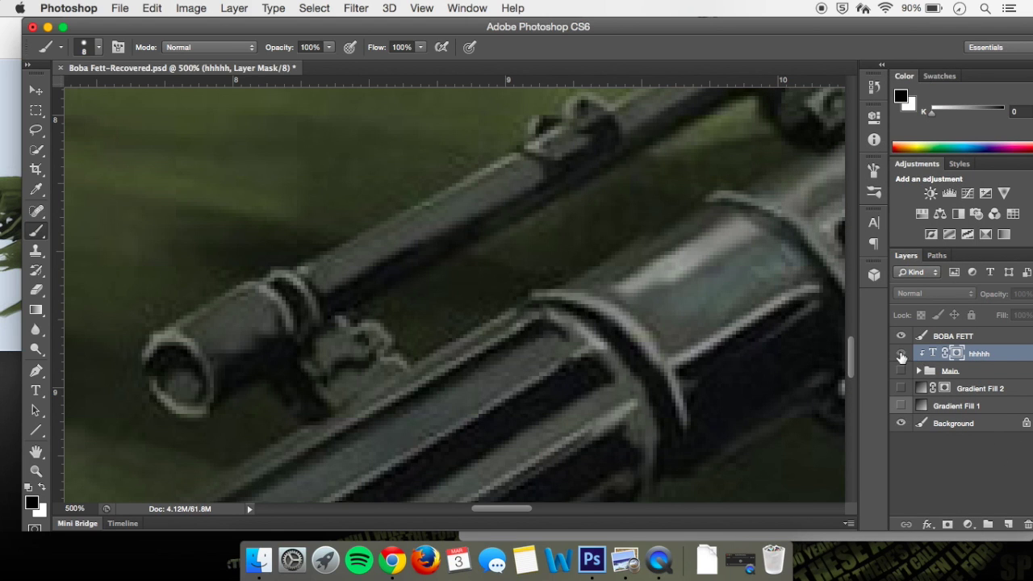
Step: Show the Main group and create a clipping mask from the BOBA FETT layer again
left_click_drag(902, 357, 902, 371)
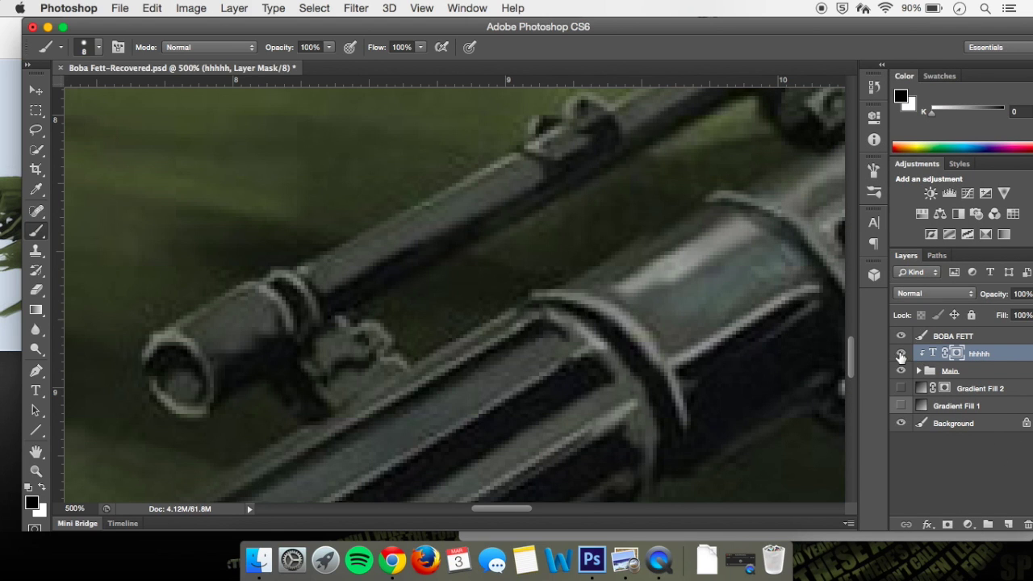
right_click(981, 364)
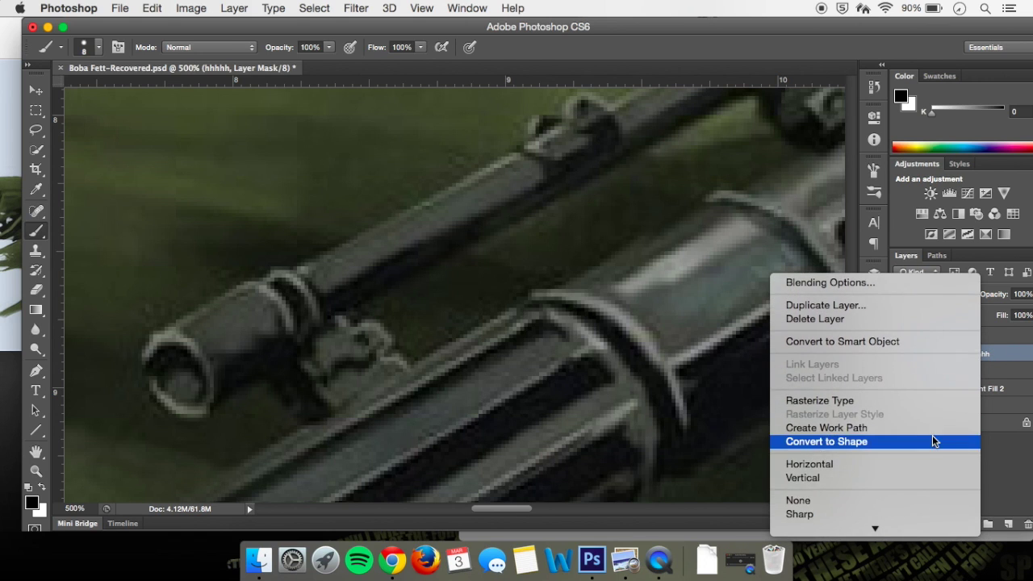
scroll(932, 439, "down", 5)
left_click(1011, 480)
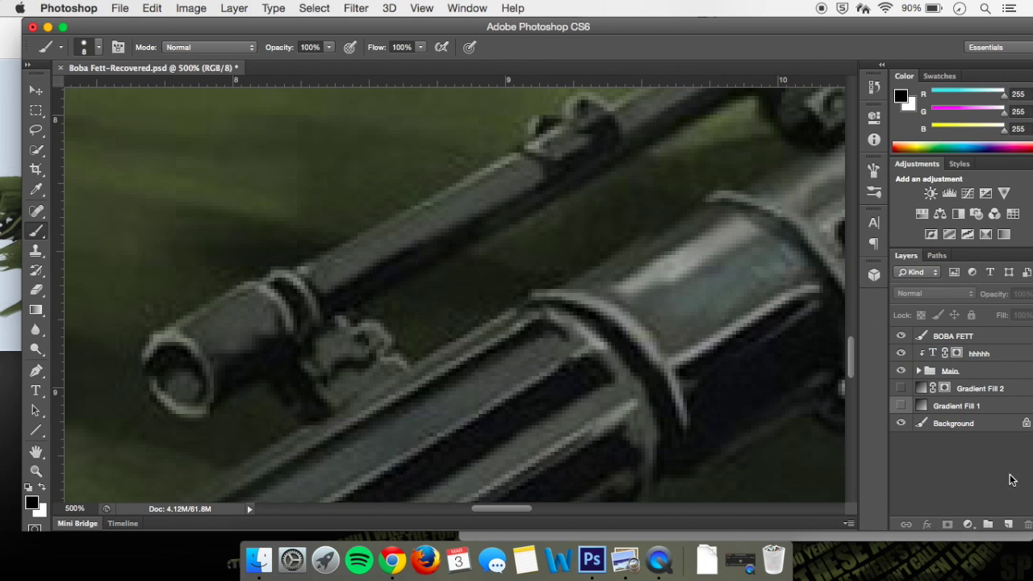
right_click(985, 360)
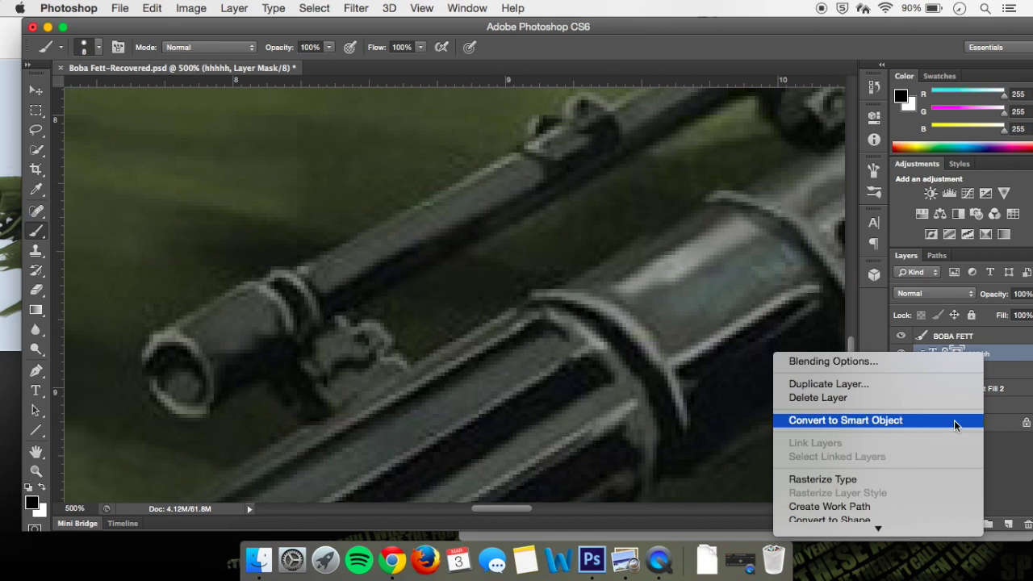
scroll(954, 420, "down", 5)
left_click(1030, 487)
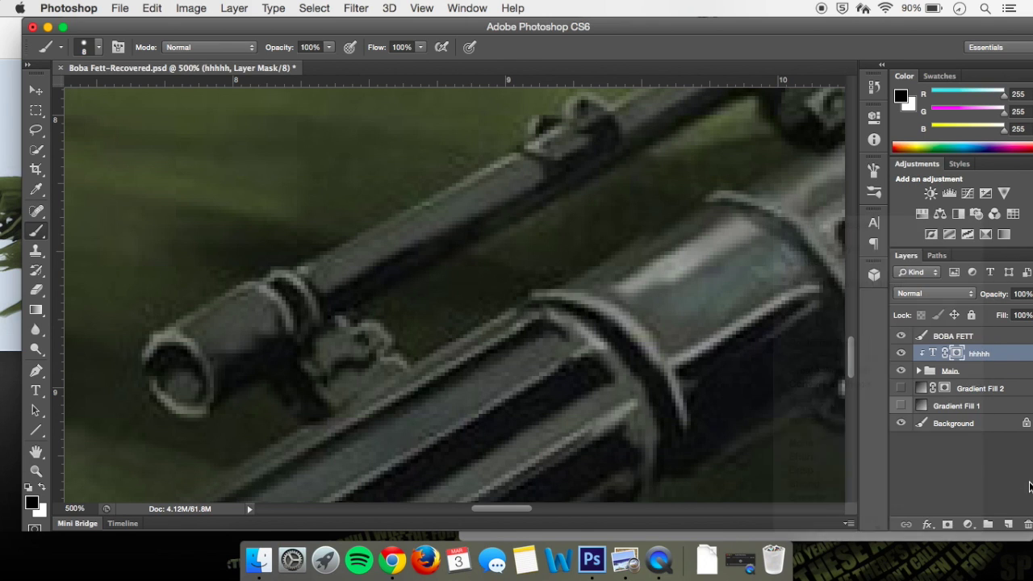
right_click(967, 335)
left_click(862, 187)
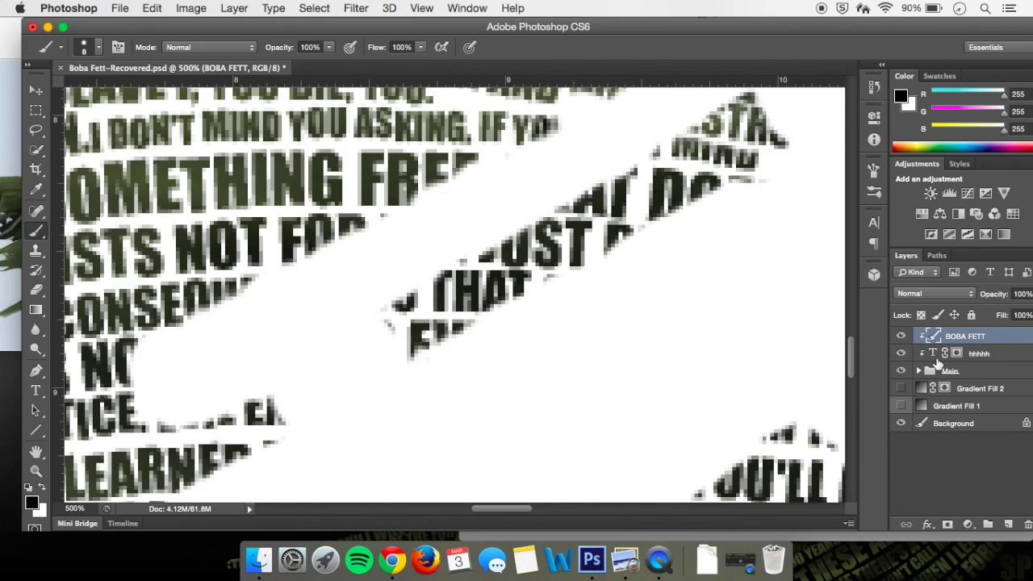
Step: Examine the image-filled lettering around the gun and cloak at several magnifications
key("super+minus")
key("super+minus")
key("super+minus")
key("super+minus")
key("super+minus")
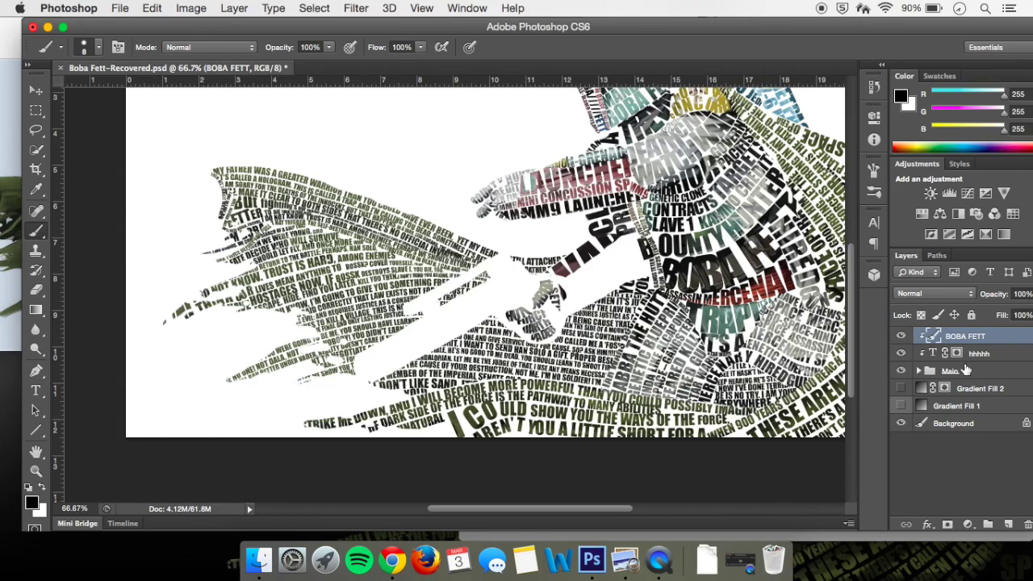
key("super+plus")
key("super+plus")
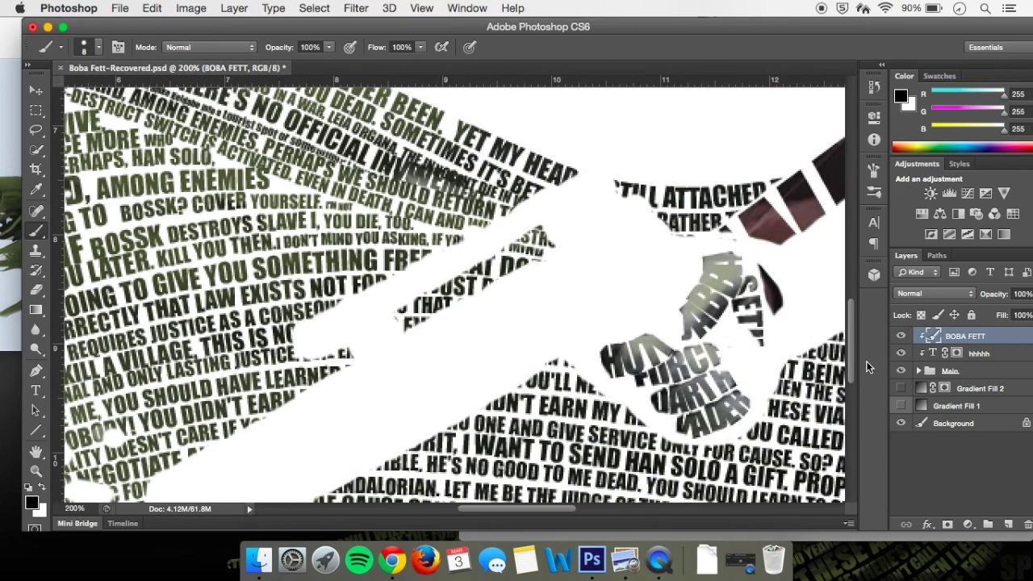
key("super+minus")
key("super+minus")
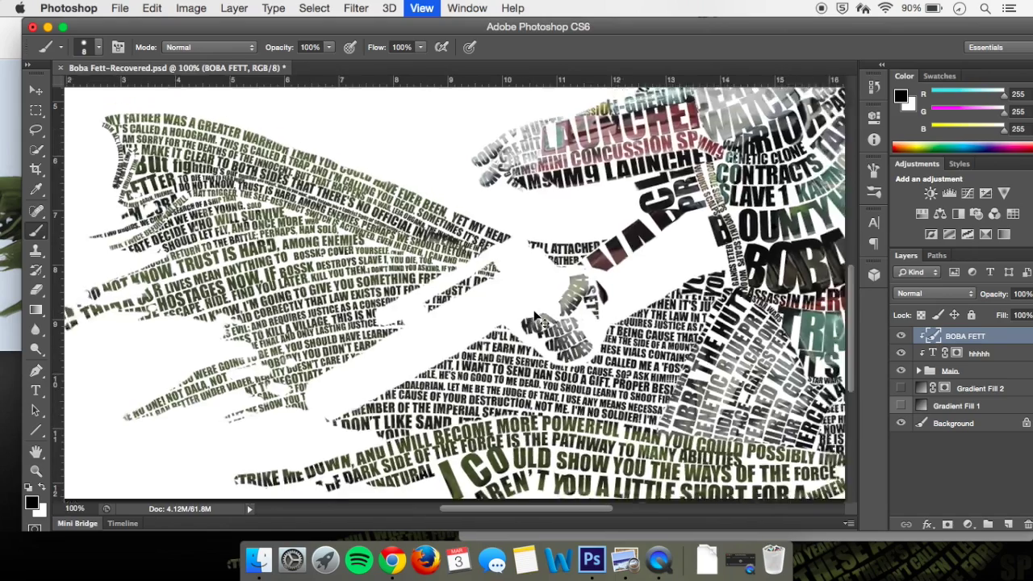
Step: Read the project showcase requirements on the YouTube Review checklist page in Chrome and return to the full portrait in Photoshop
key("super+minus")
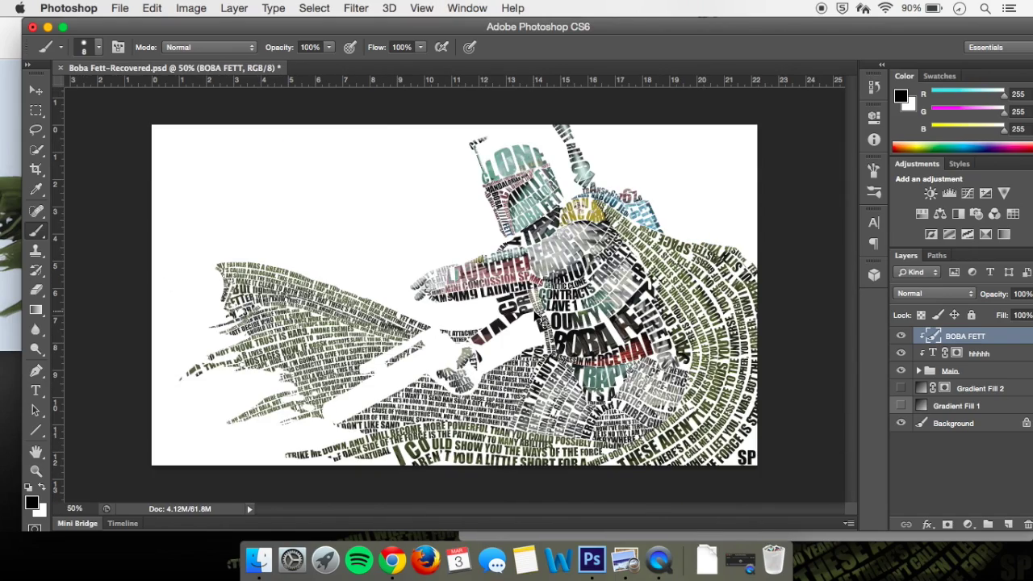
key("super+Tab")
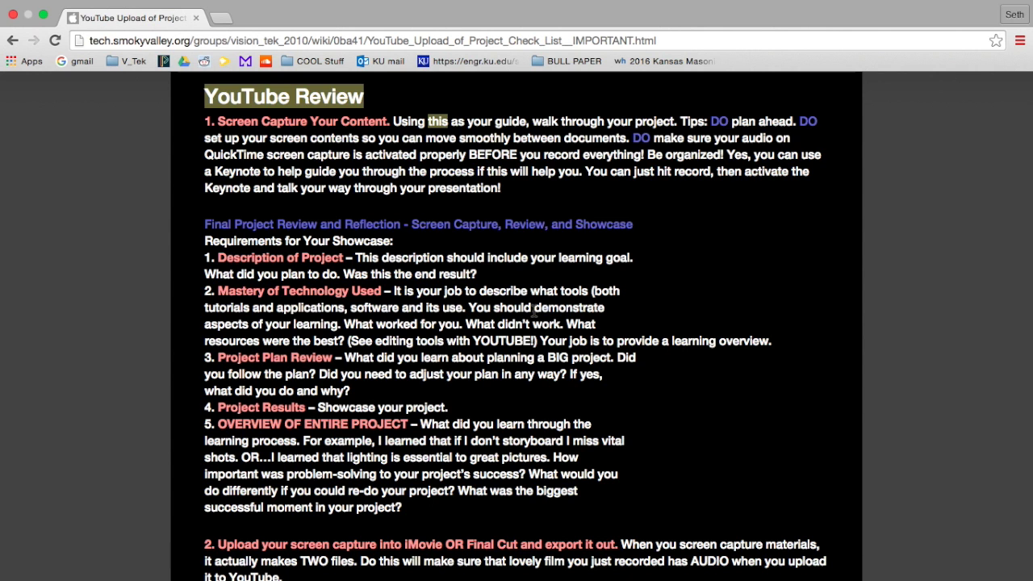
key("ctrl+Left")
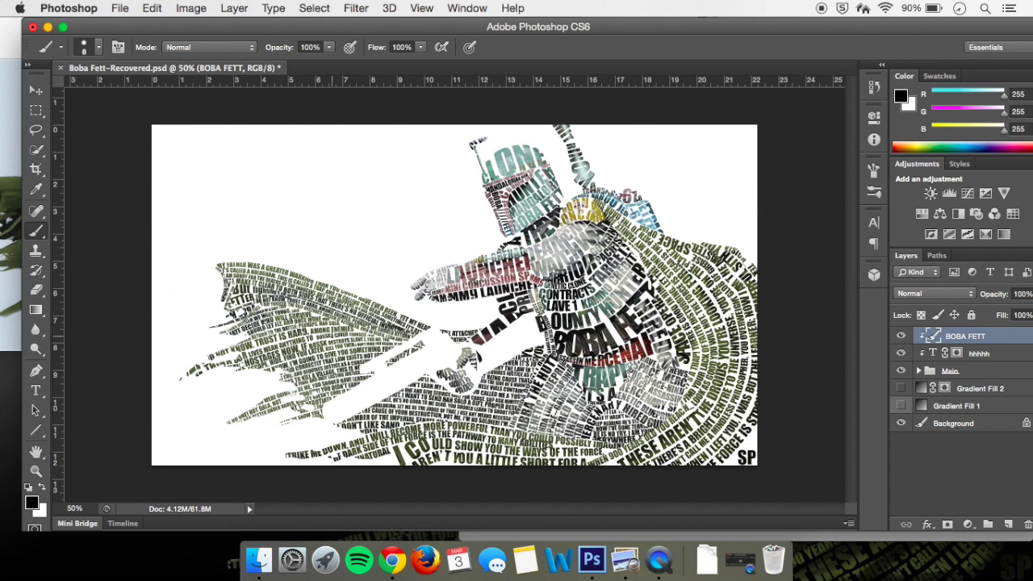
Step: Show the Gradient Fill 2 and Gradient Fill 1 layers behind the image-filled lettering
key("super+equal")
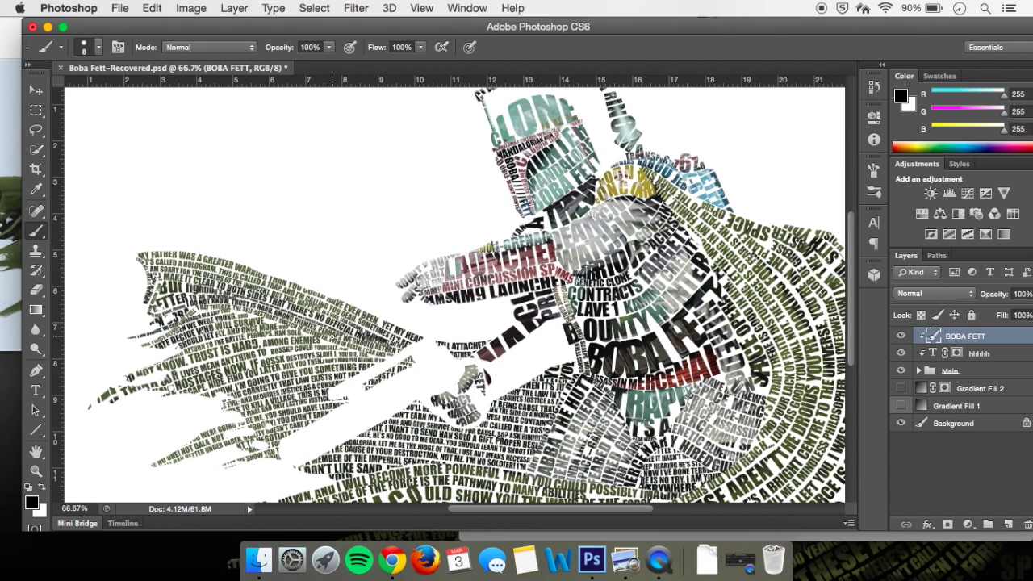
scroll(305, 372, "down", 3)
scroll(305, 372, "right", 4)
scroll(451, 282, "up", 2)
scroll(452, 282, "left", 4)
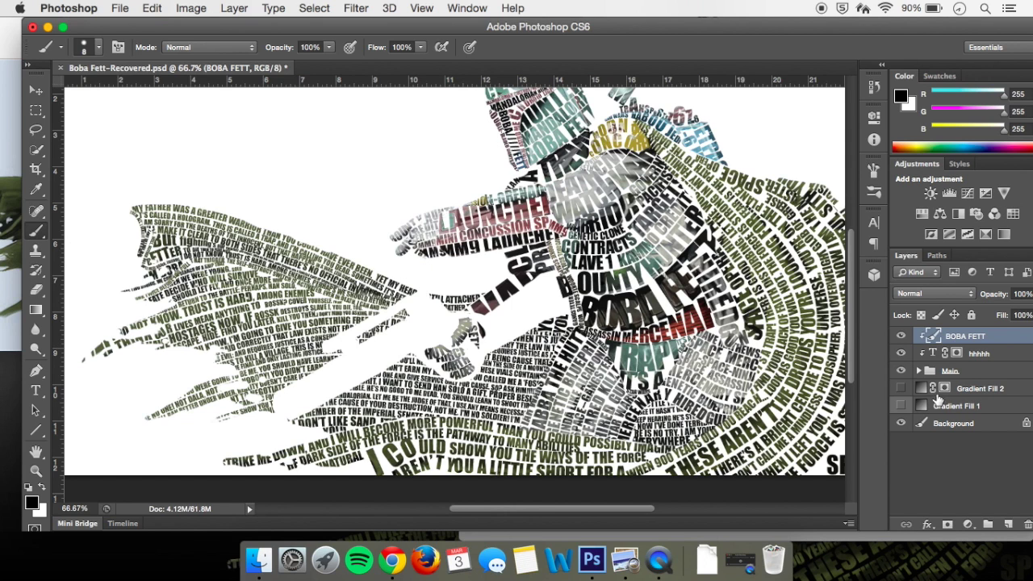
left_click(902, 389)
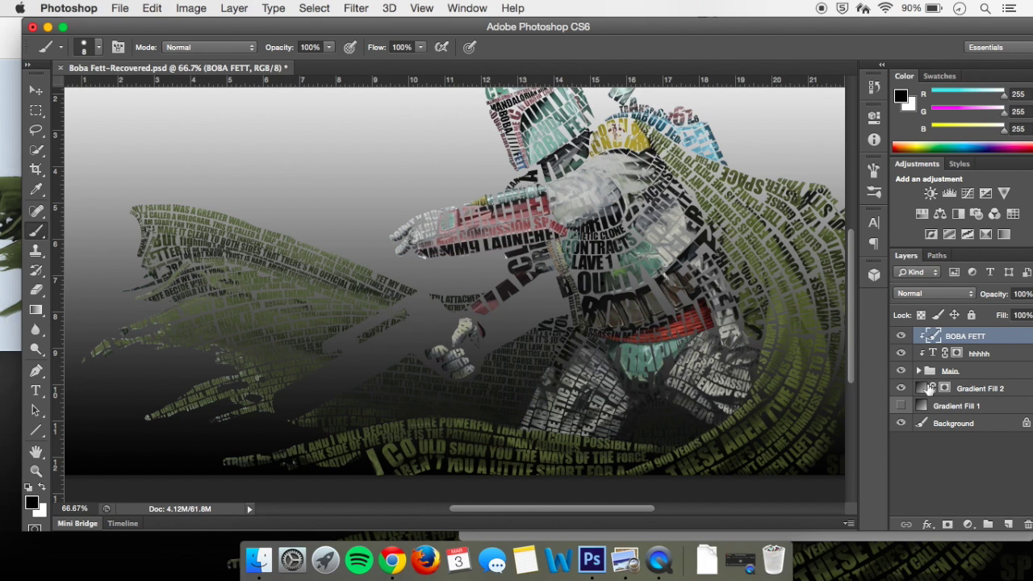
left_click(902, 407)
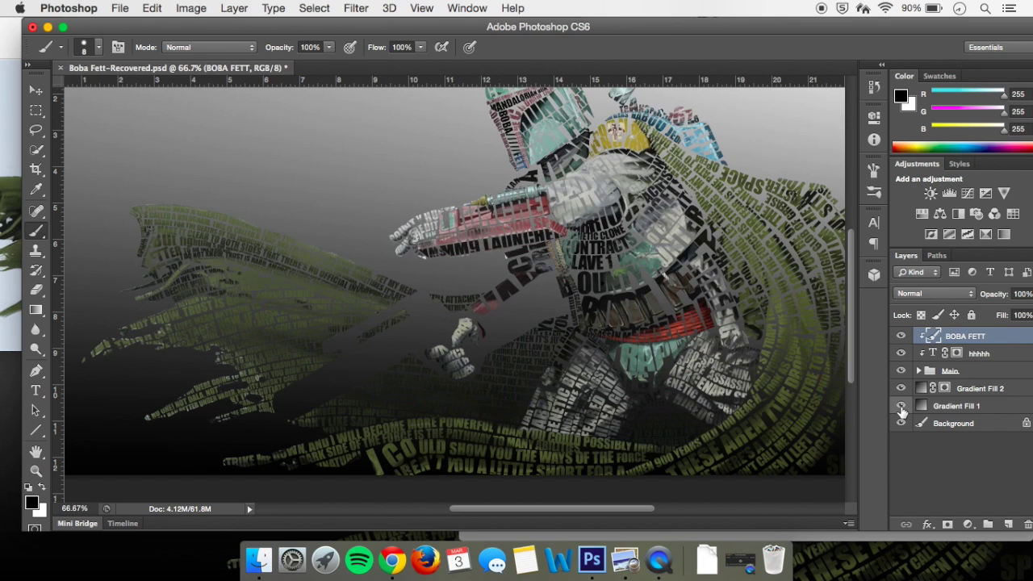
left_click(900, 408)
left_click(901, 408)
key("super+minus")
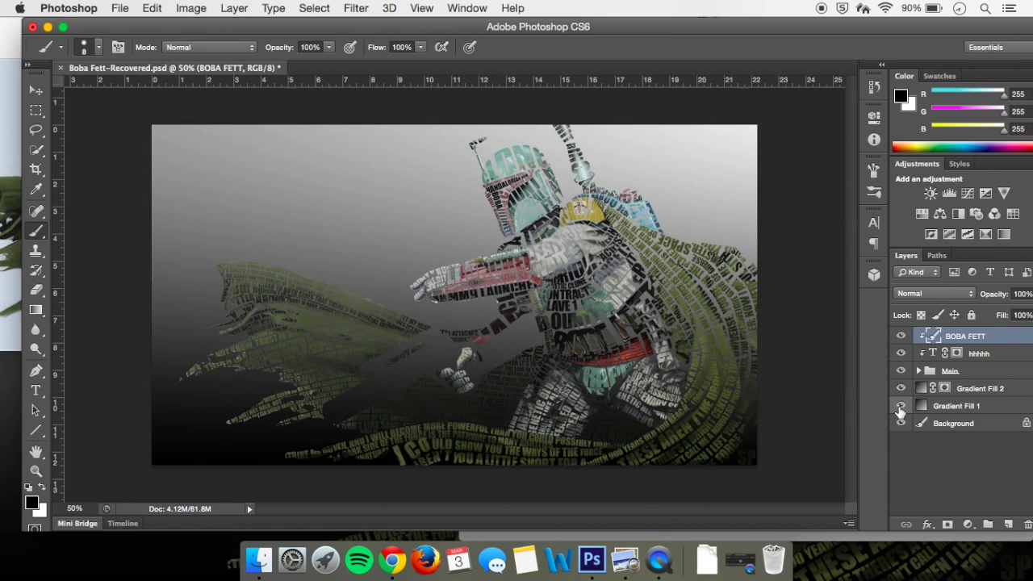
Step: Recheck the review checklist in Chrome, and examine the lettered portrait against its gradient background in Photoshop
key("ctrl+Right")
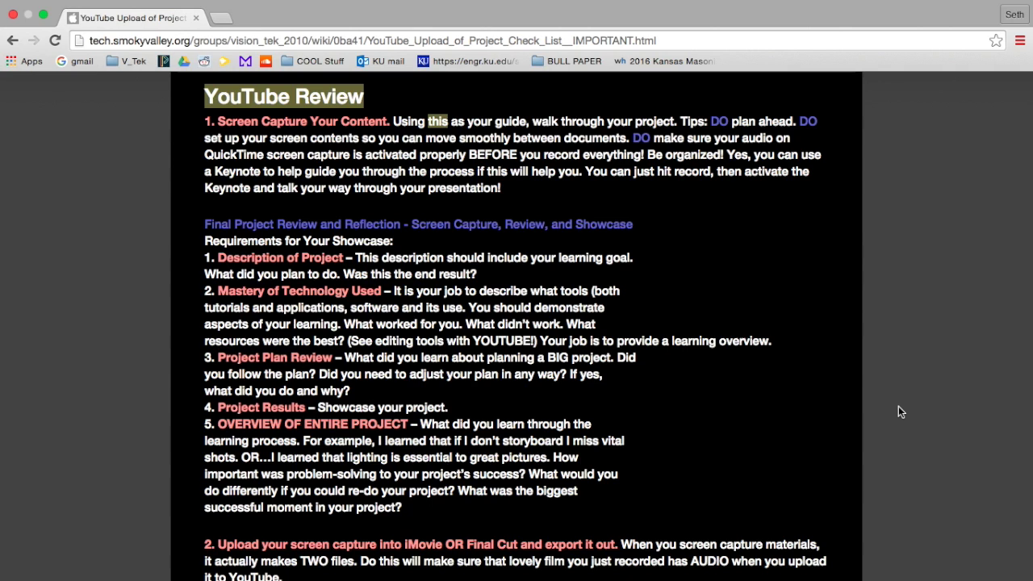
key("ctrl+Left")
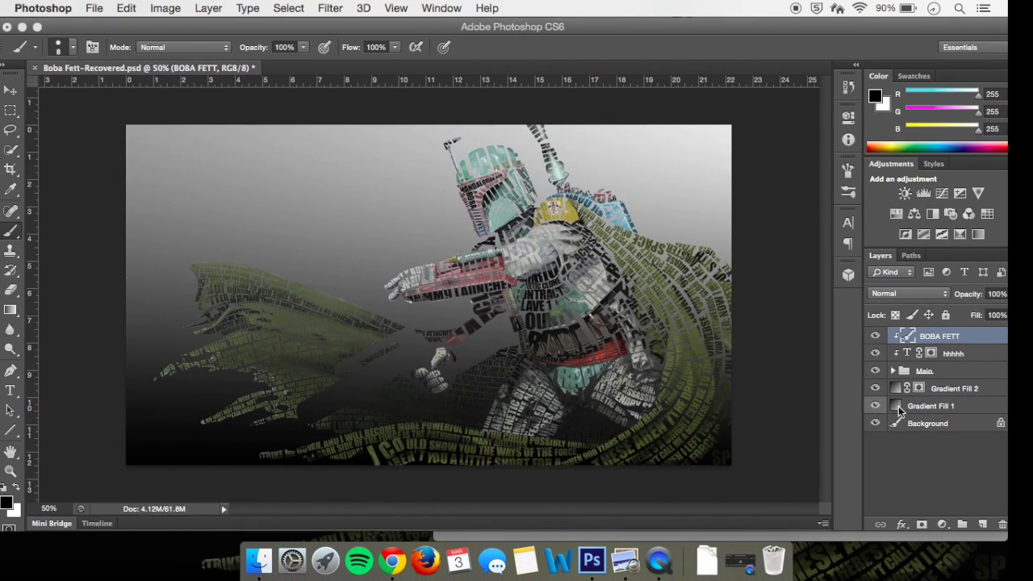
scroll(560, 353, "up", 1)
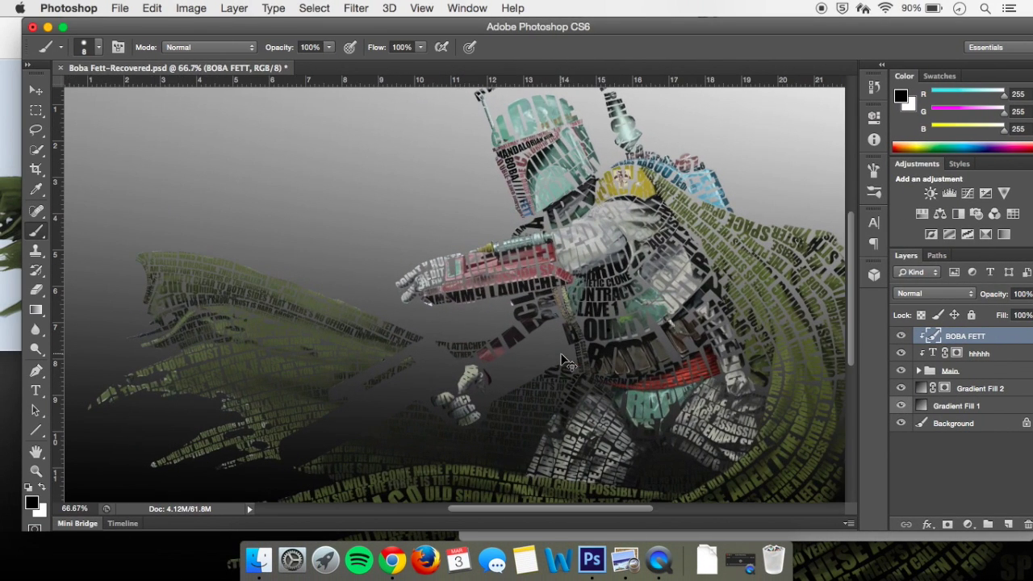
scroll(561, 353, "right", 2)
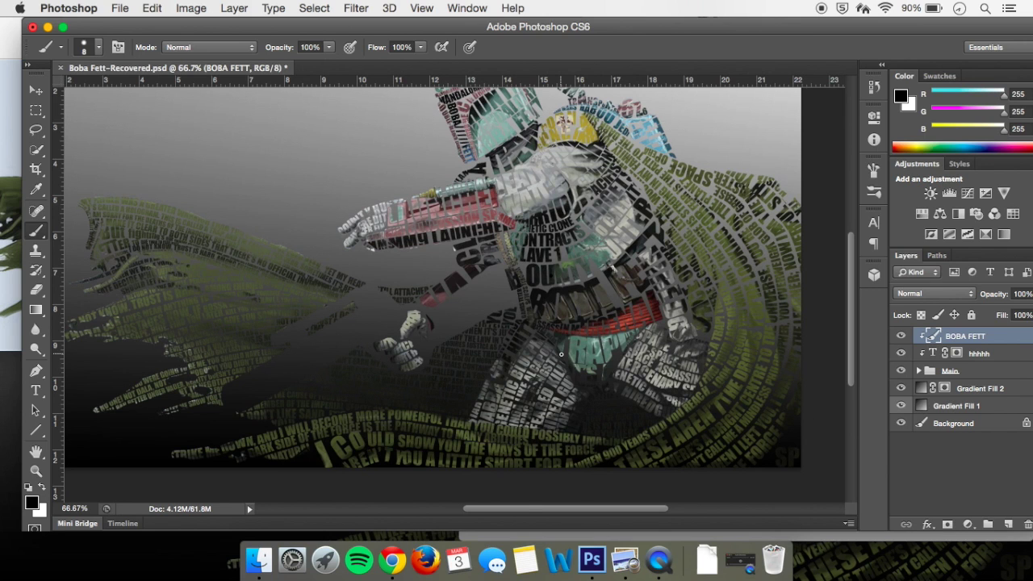
scroll(561, 353, "up", 2)
scroll(561, 354, "left", 3)
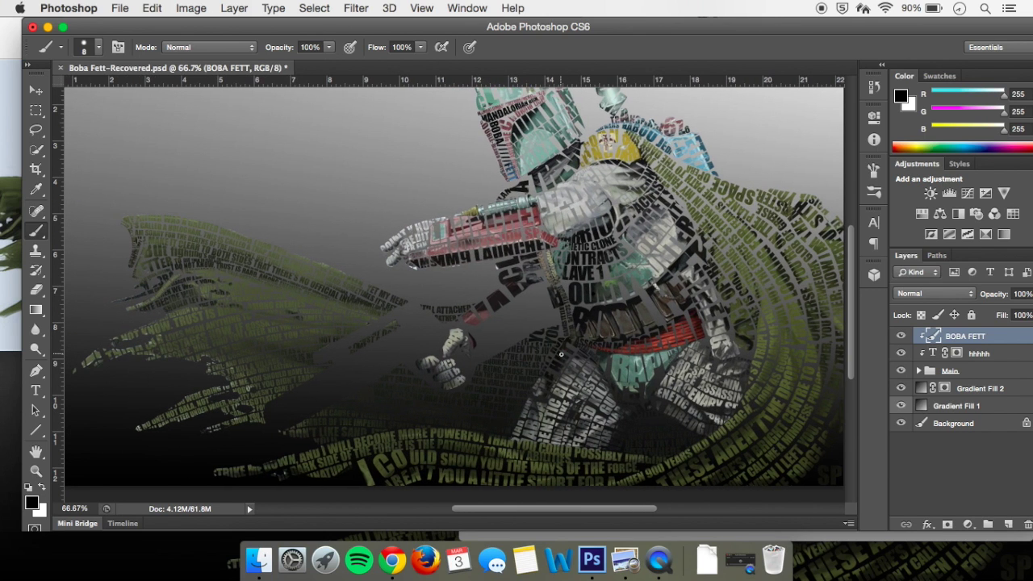
scroll(561, 353, "up", 3)
scroll(561, 353, "down", 2)
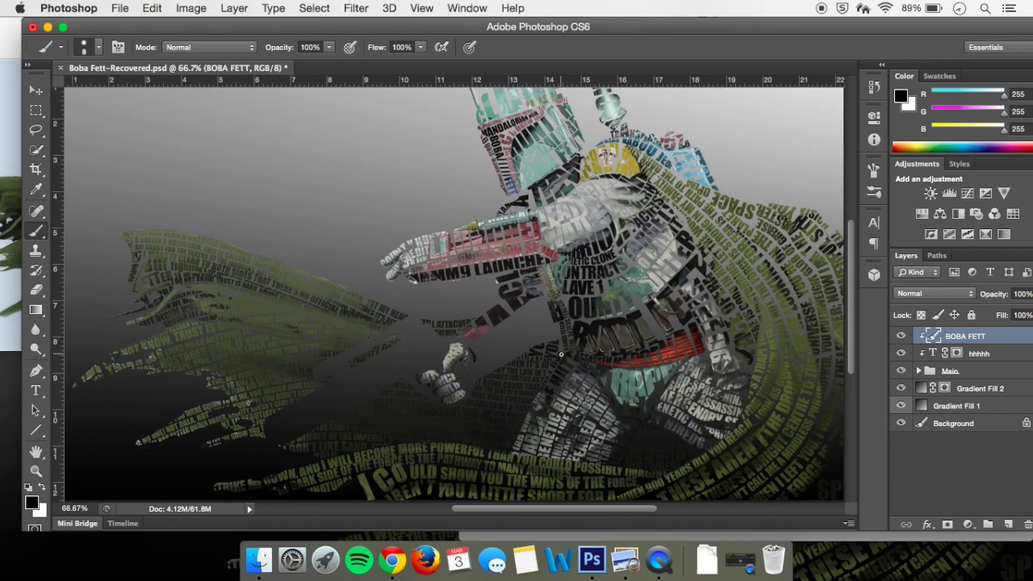
key("super+minus")
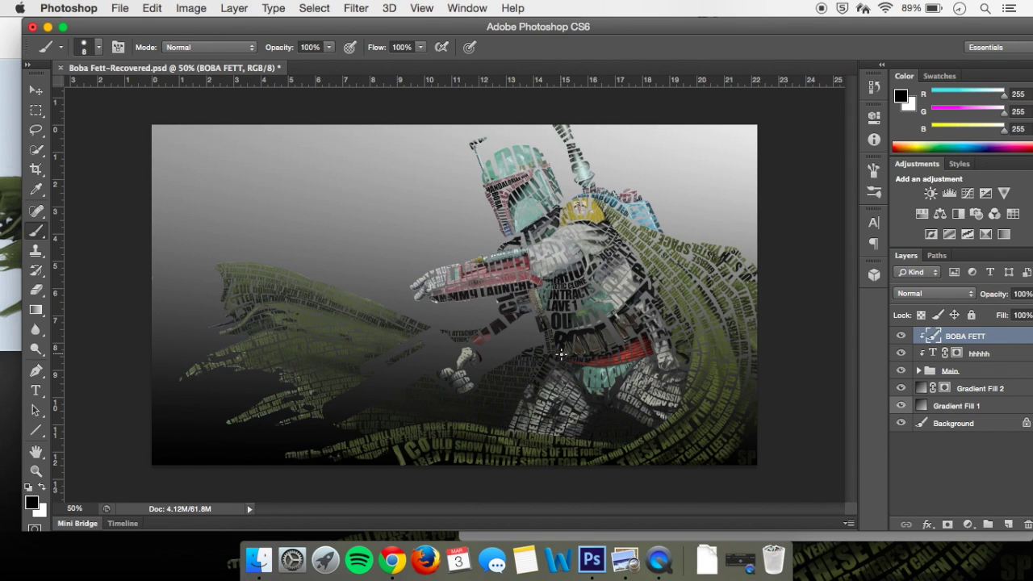